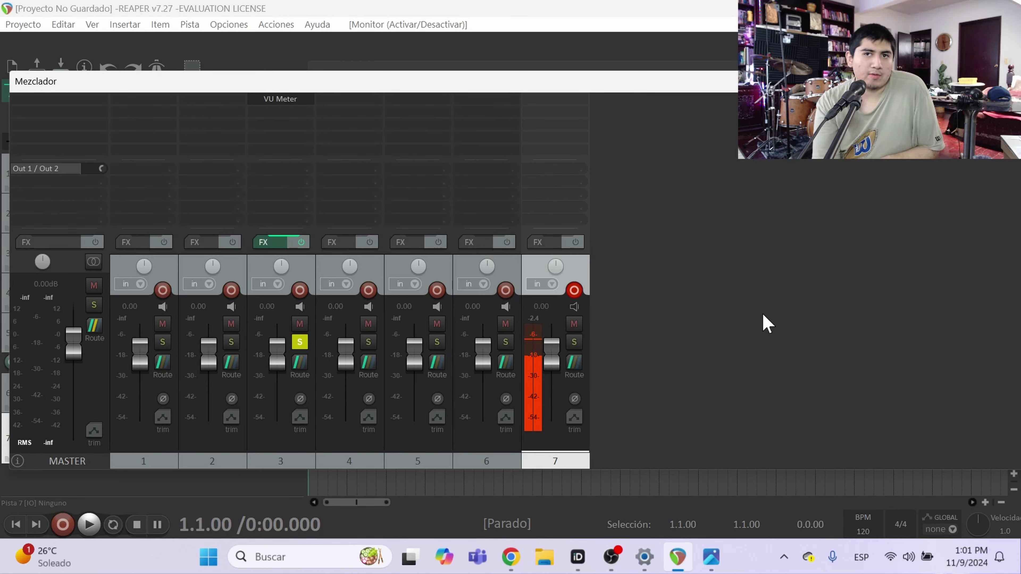
Repeatedly reset the peak reading on track 7's meter to check the microphone's input level
click(532, 322)
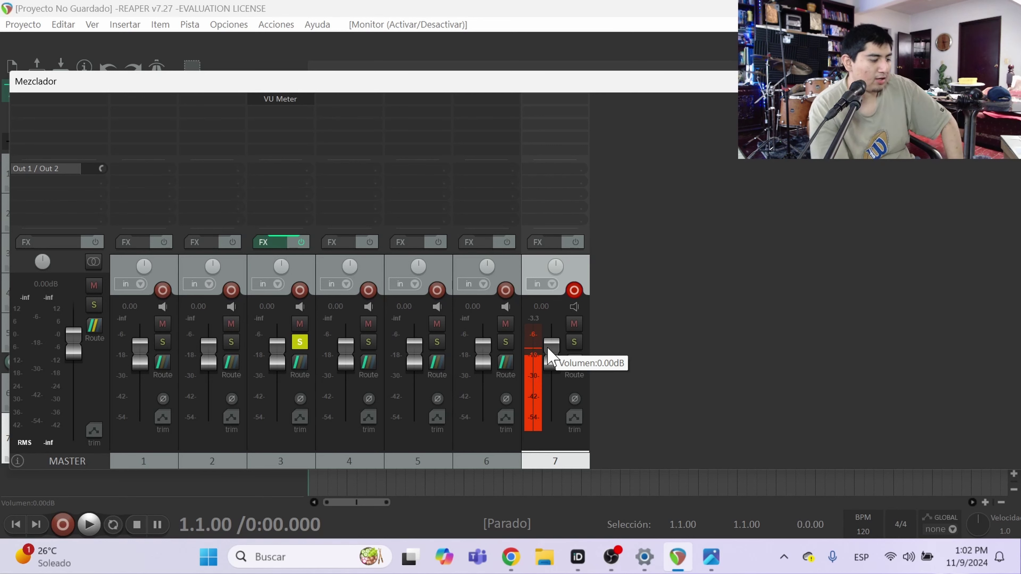
click(529, 317)
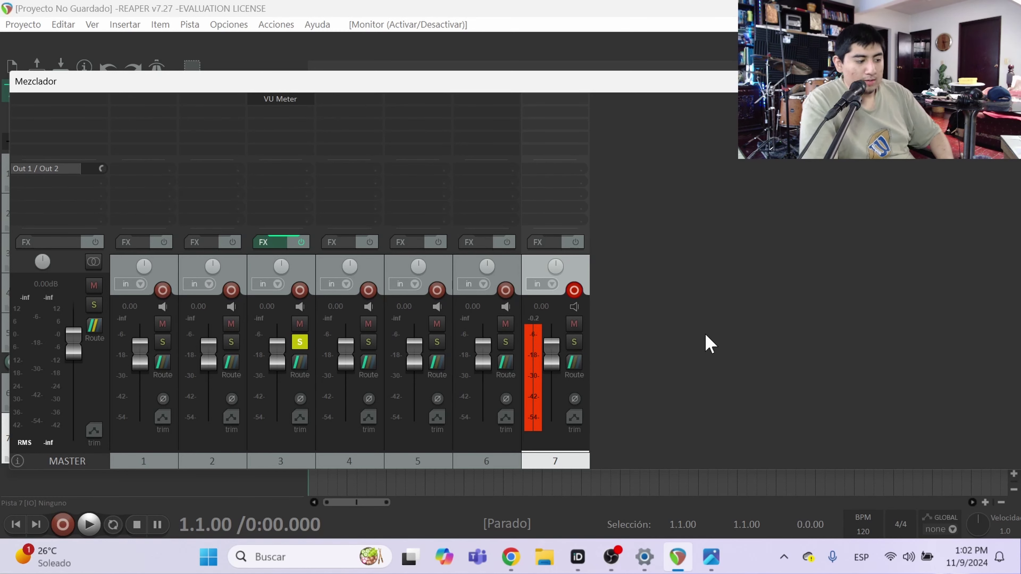
click(541, 319)
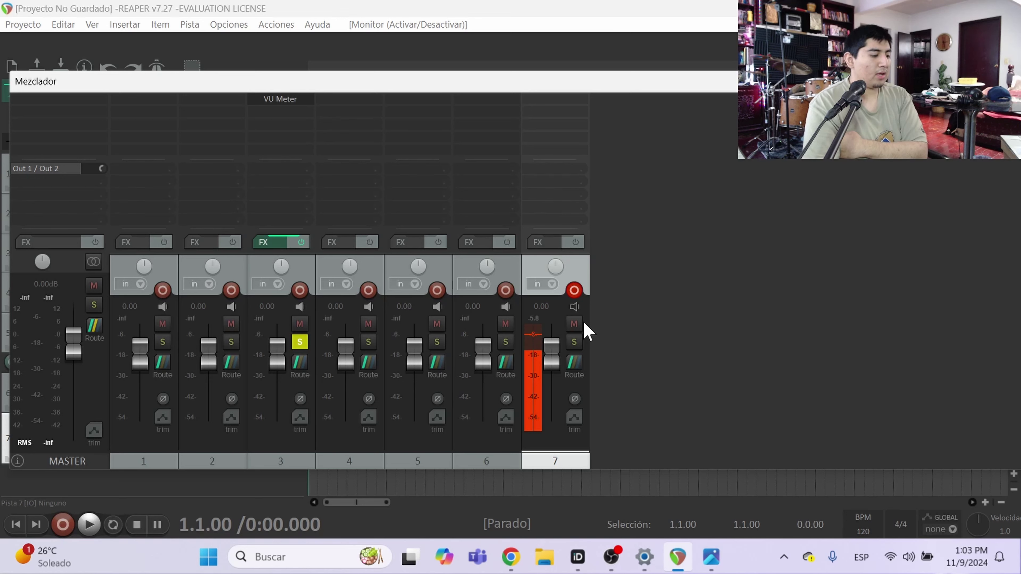
Try pulling track 7's volume fader down to -inf and returning it to 0 dB, twice
mouse_move(548, 352)
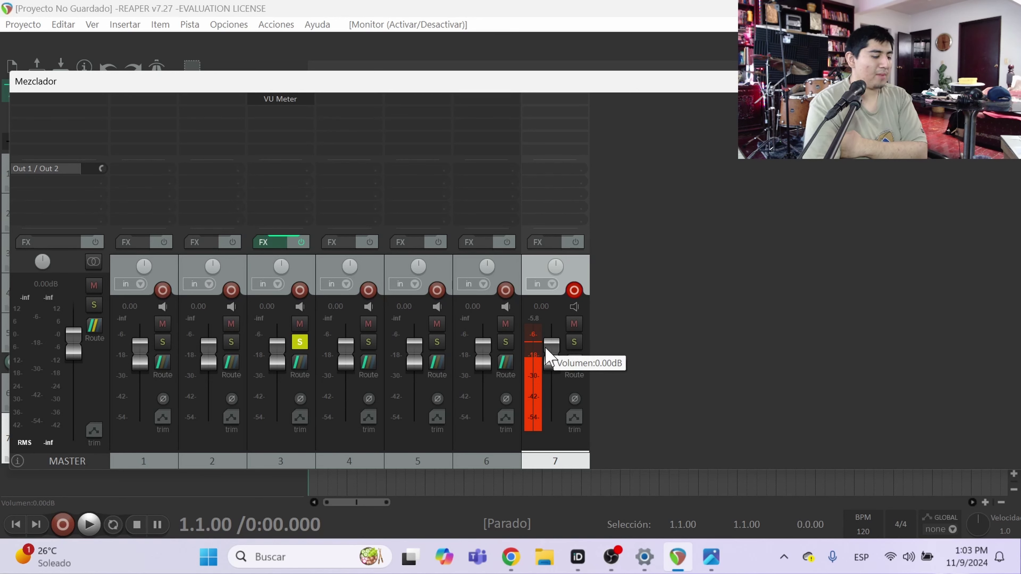
drag(546, 350, 550, 428)
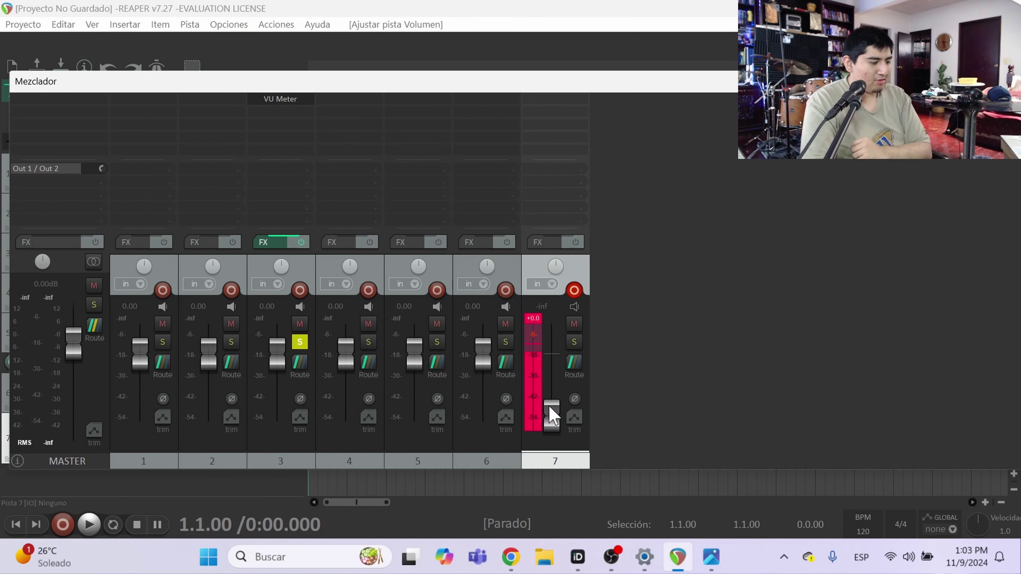
double_click(551, 415)
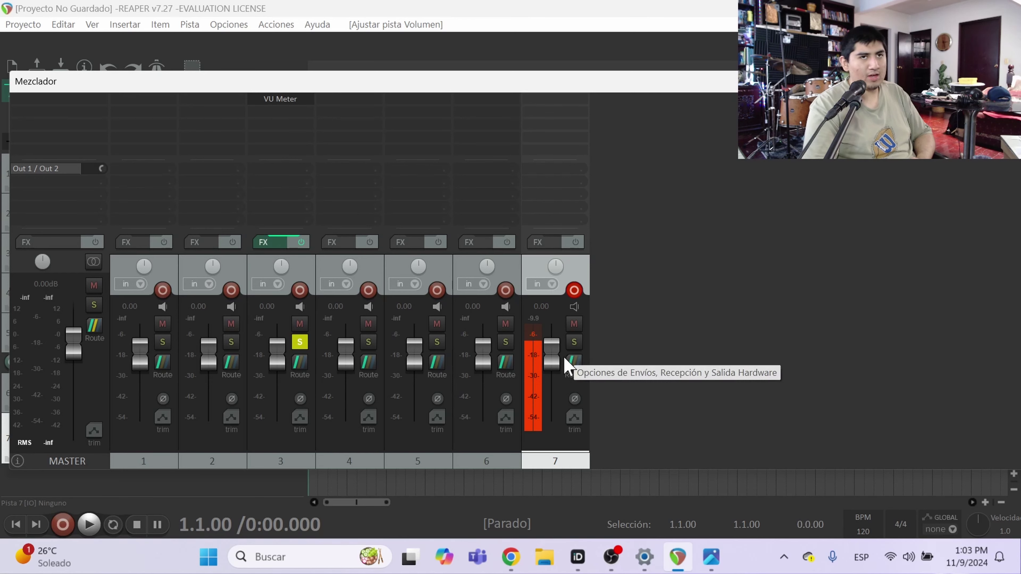
drag(555, 359, 550, 418)
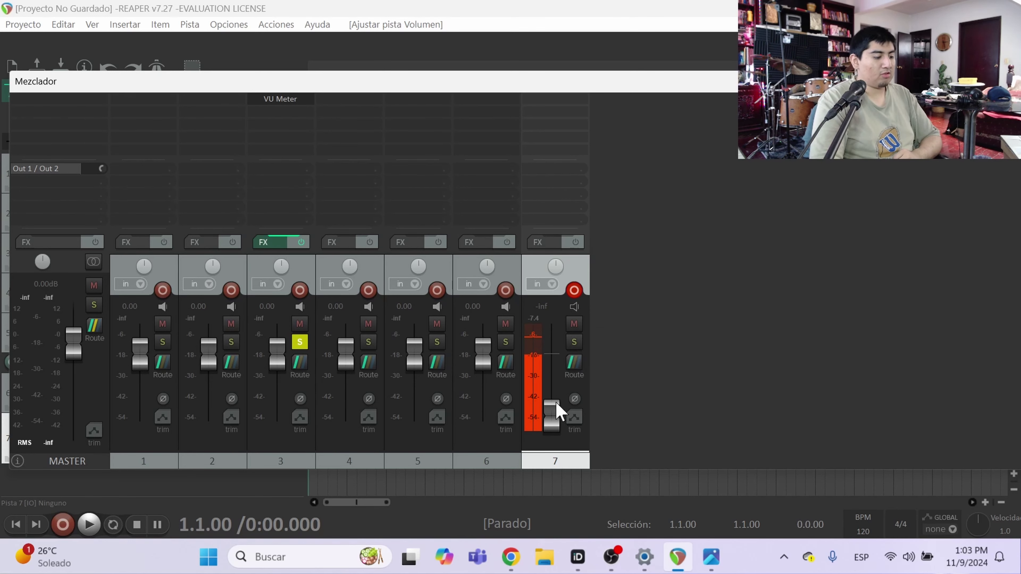
drag(551, 415, 554, 340)
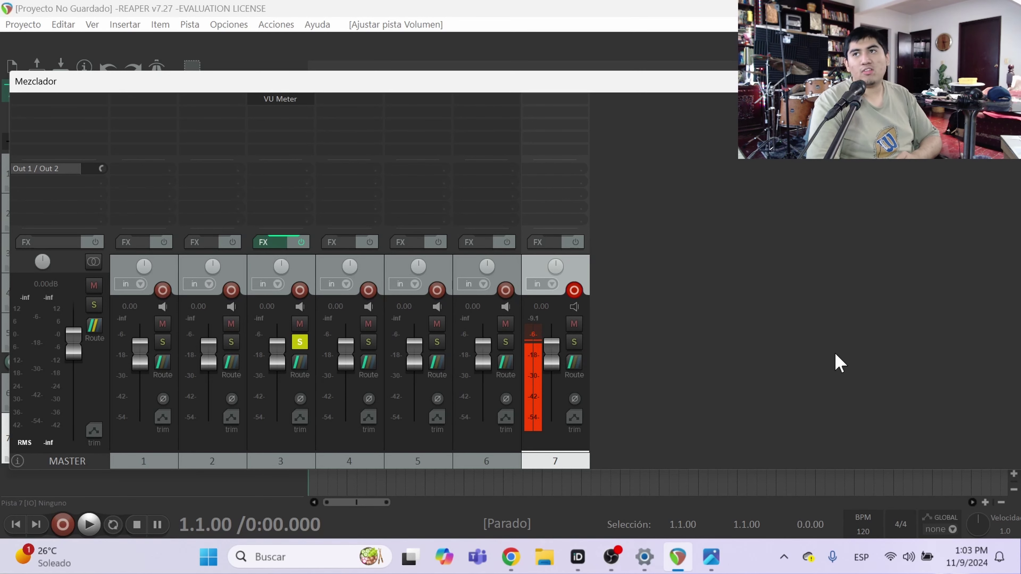
Try track 7's volume at +12 dB and at -inf, restoring the fader to 0 dB each time
drag(549, 354, 552, 313)
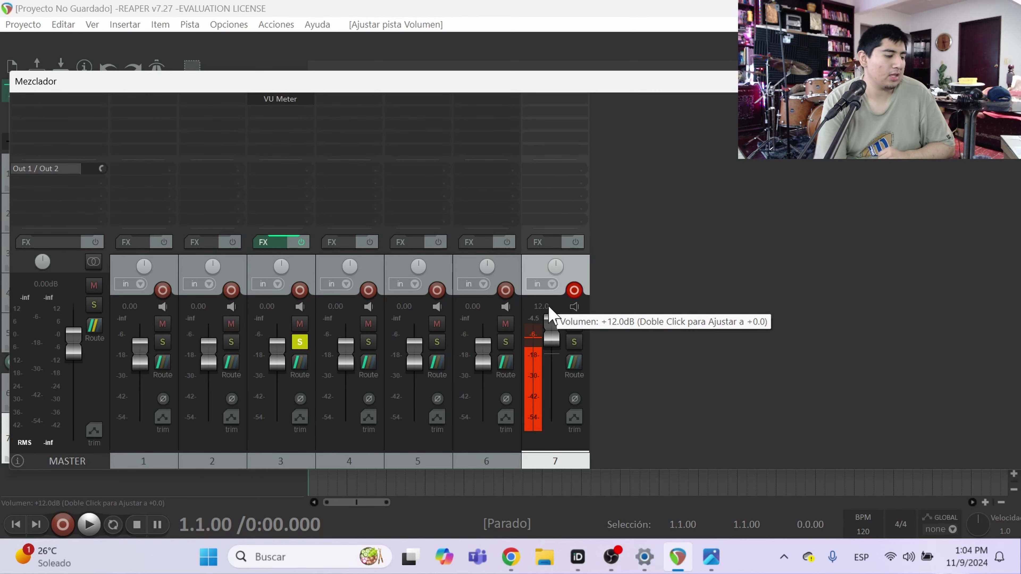
mouse_move(547, 331)
mouse_down()
mouse_move(556, 416)
mouse_move(551, 325)
mouse_up()
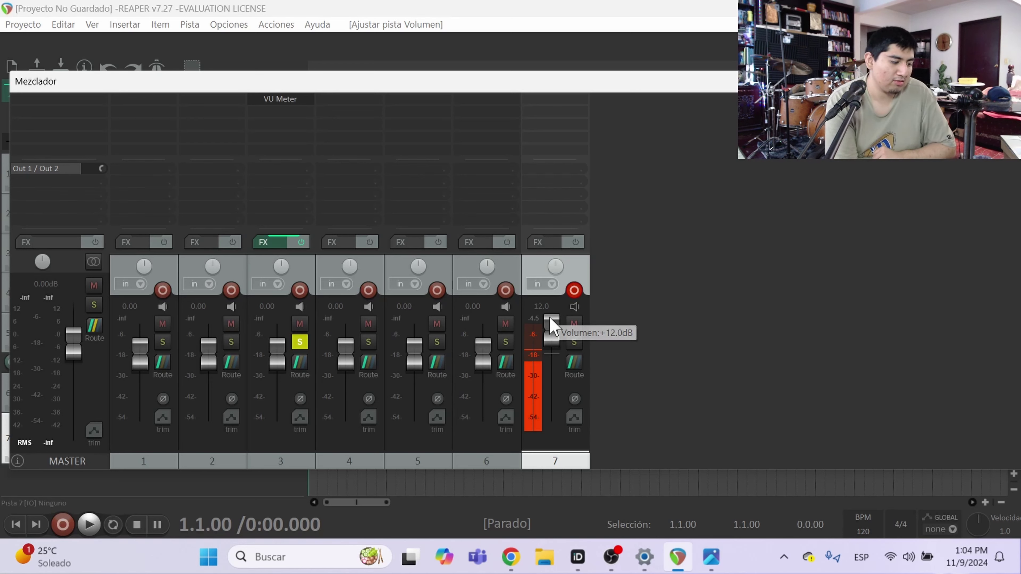
double_click(551, 320)
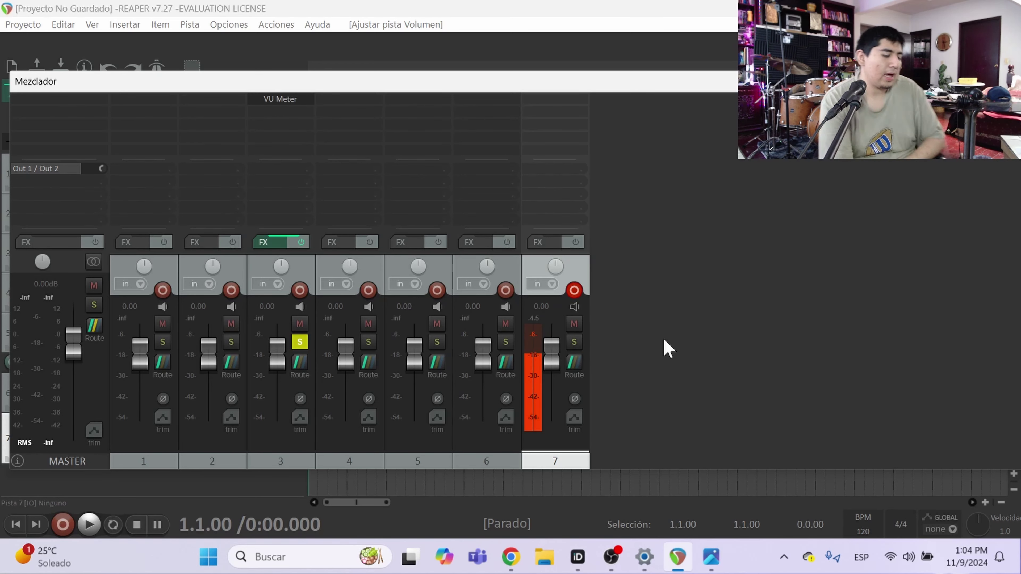
drag(551, 352, 550, 422)
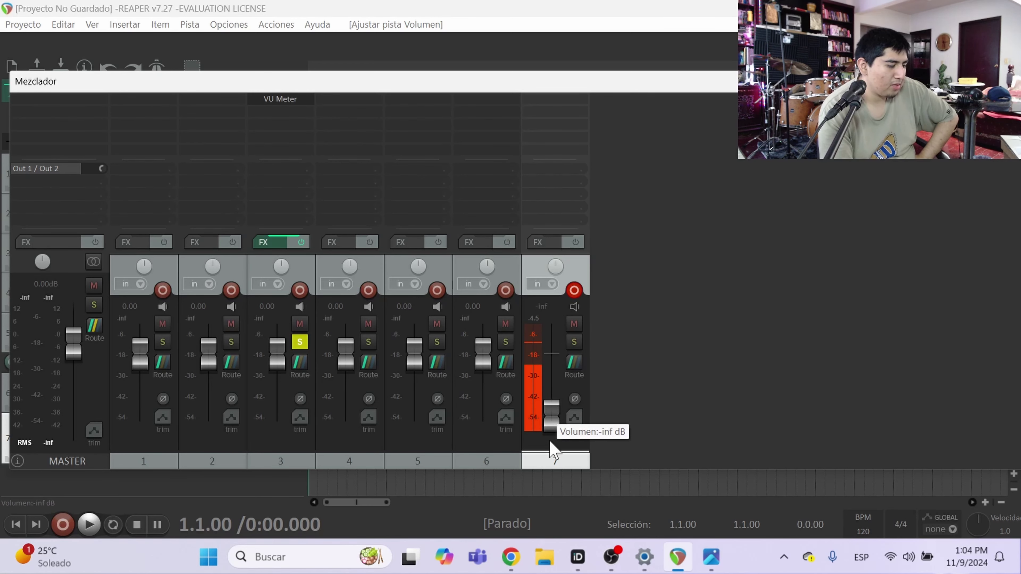
double_click(547, 418)
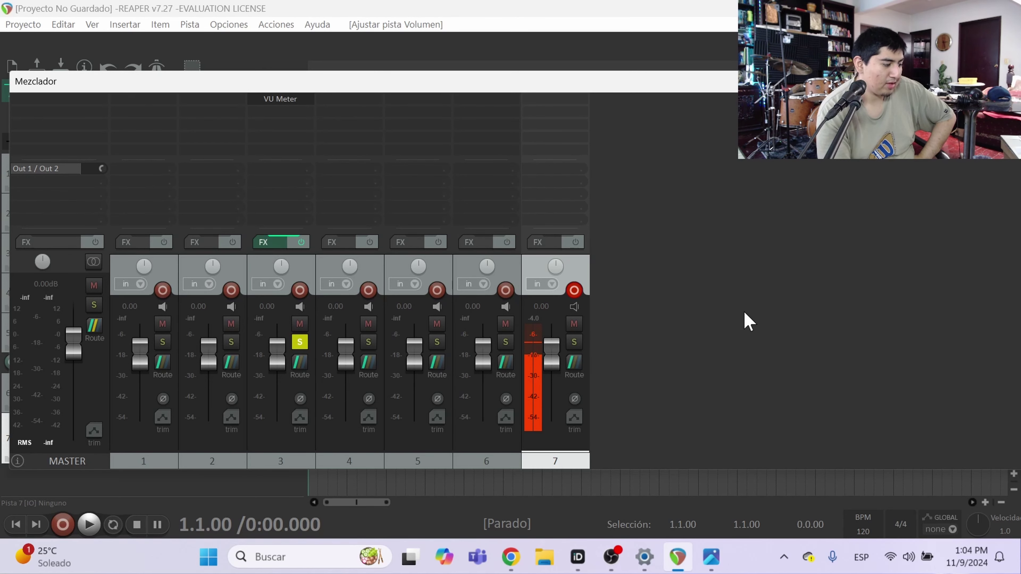
Reset track 7's peak reading, and try muting and unmuting the track
click(533, 318)
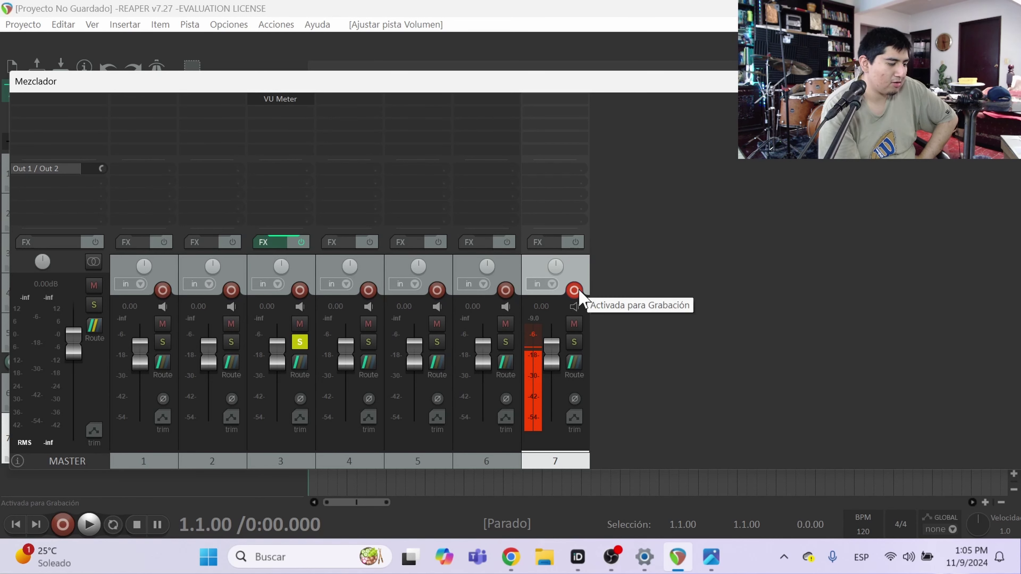
click(579, 324)
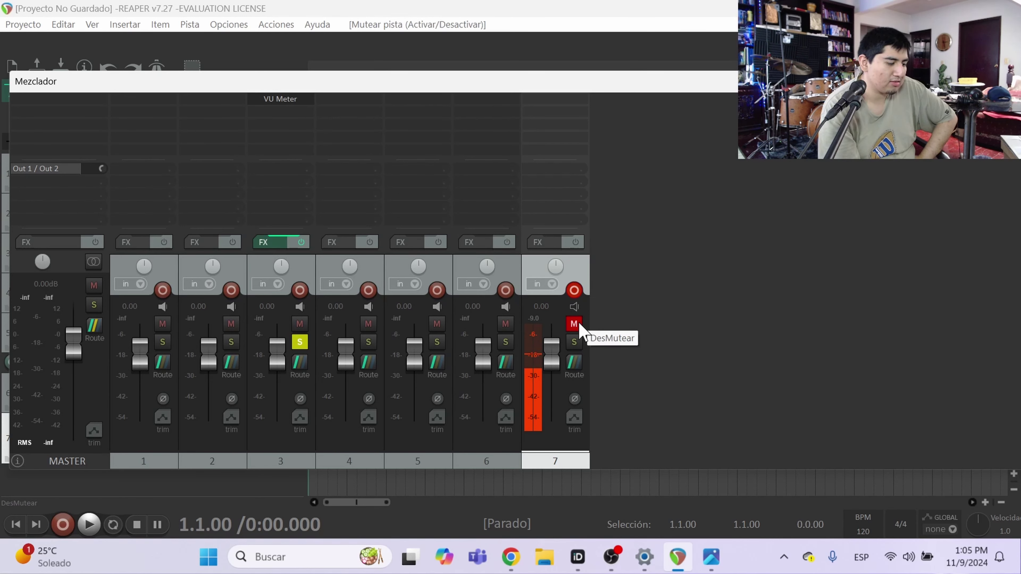
click(578, 325)
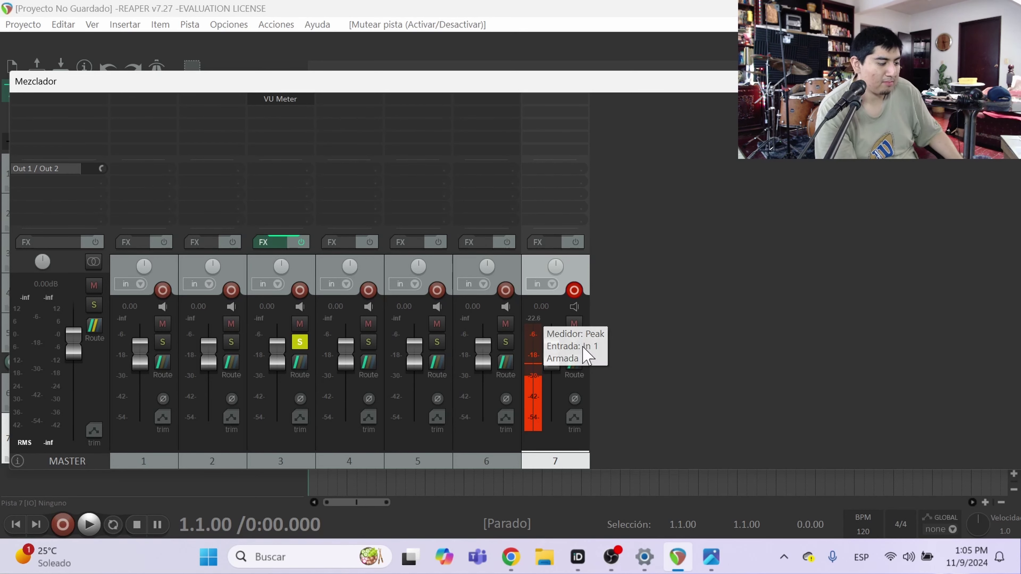
Add a new track in the mixer and move it directly before the record-armed microphone track
right_click(645, 381)
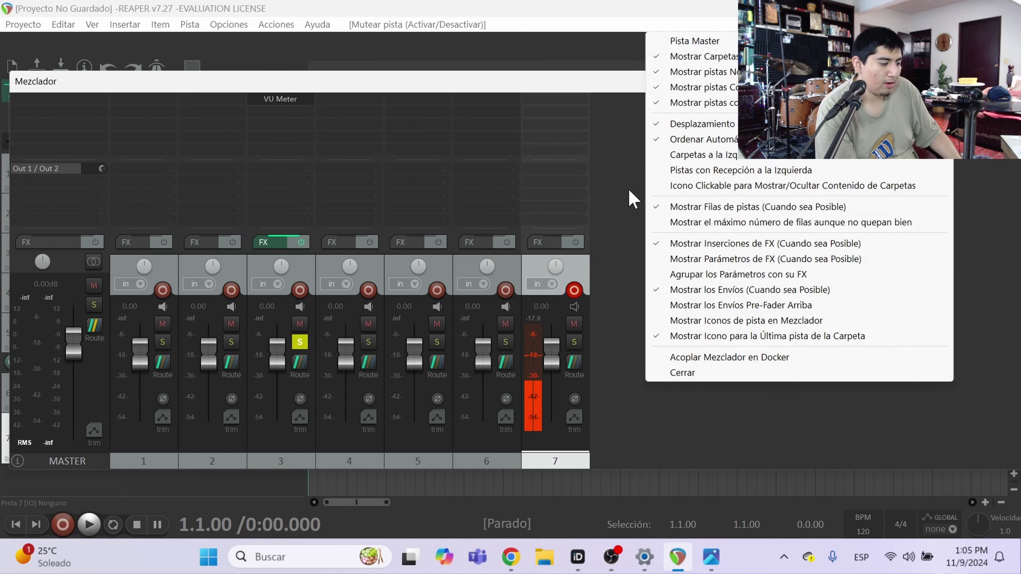
double_click(622, 259)
drag(622, 262, 531, 283)
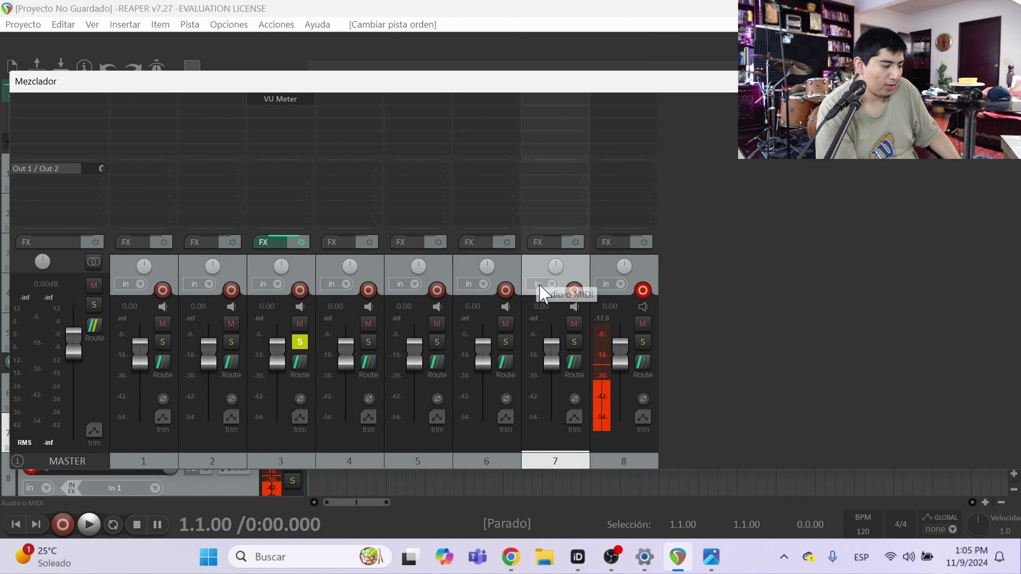
Find the Protoverb reverb plug-in and insert it on the new track 7
double_click(564, 113)
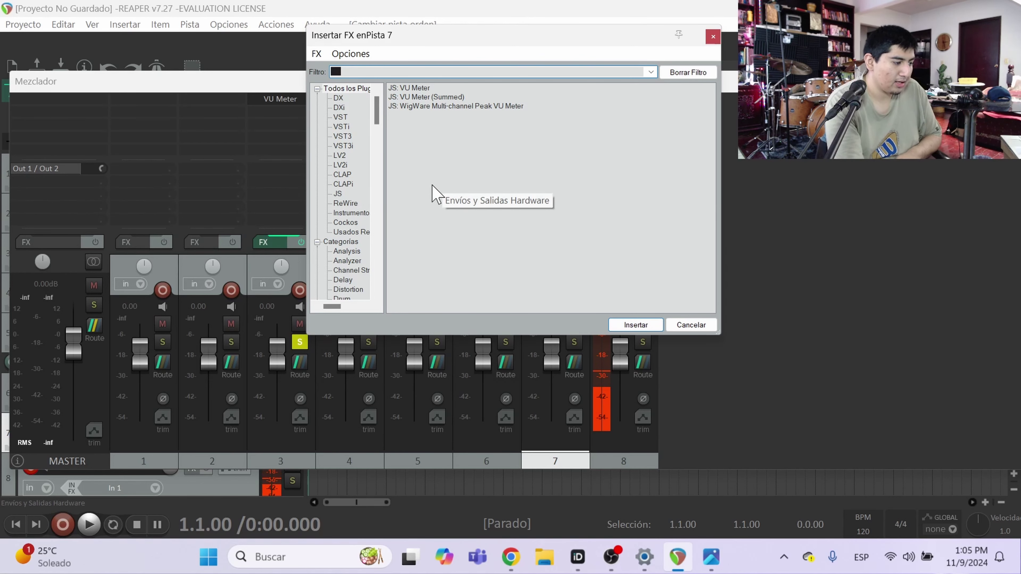
text(old)
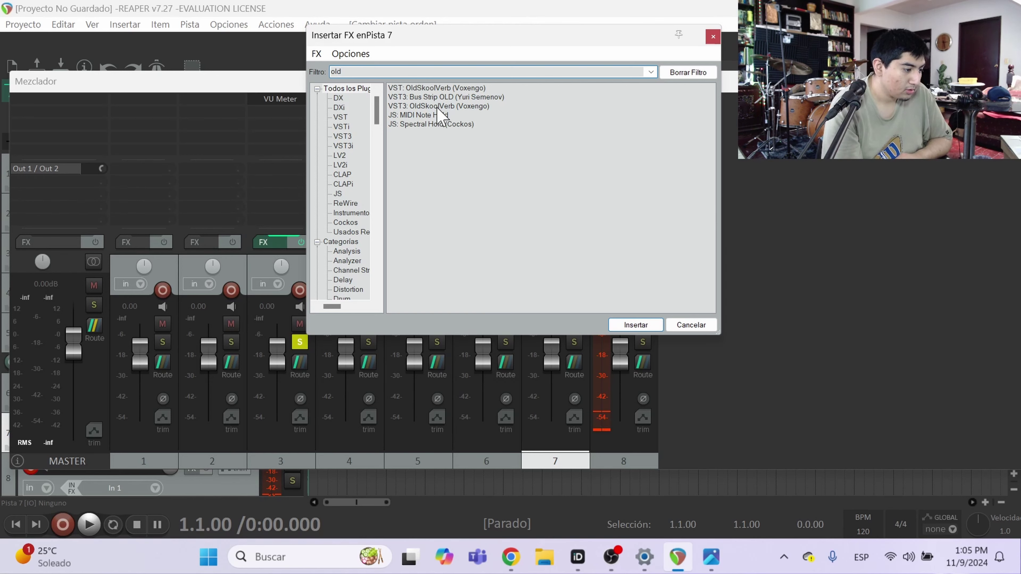
text(verb)
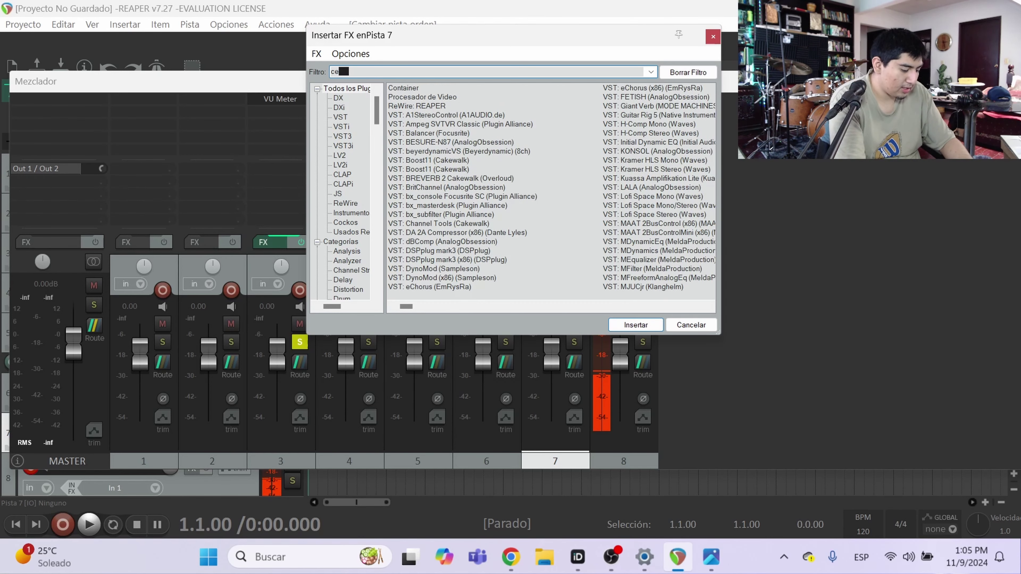
double_click(440, 133)
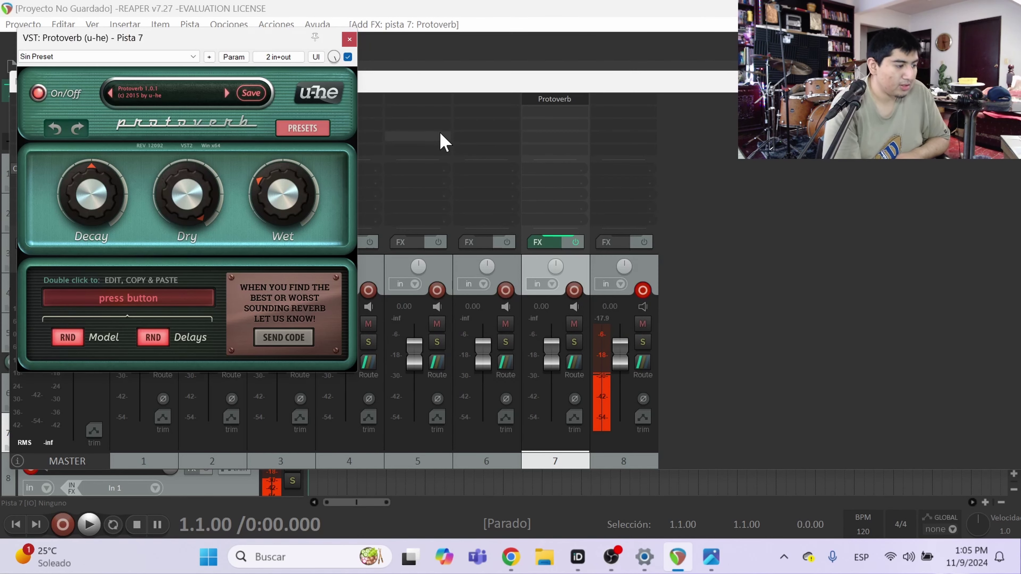
Browse Protoverb's presets, including Basement Studio, Naked Studio and Booth, and close the plug-in window
click(230, 93)
click(230, 94)
click(230, 94)
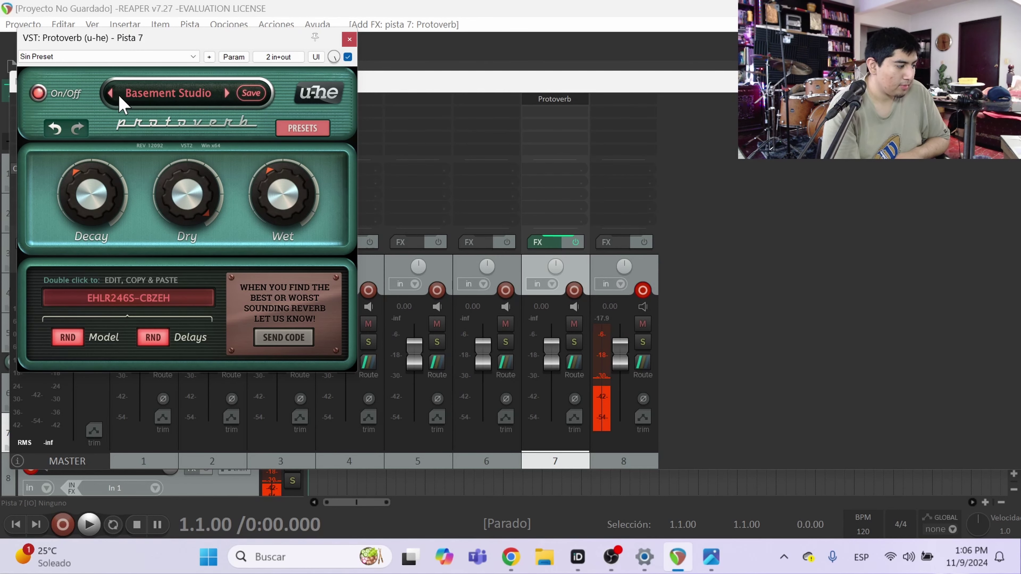
click(110, 94)
click(110, 93)
click(110, 93)
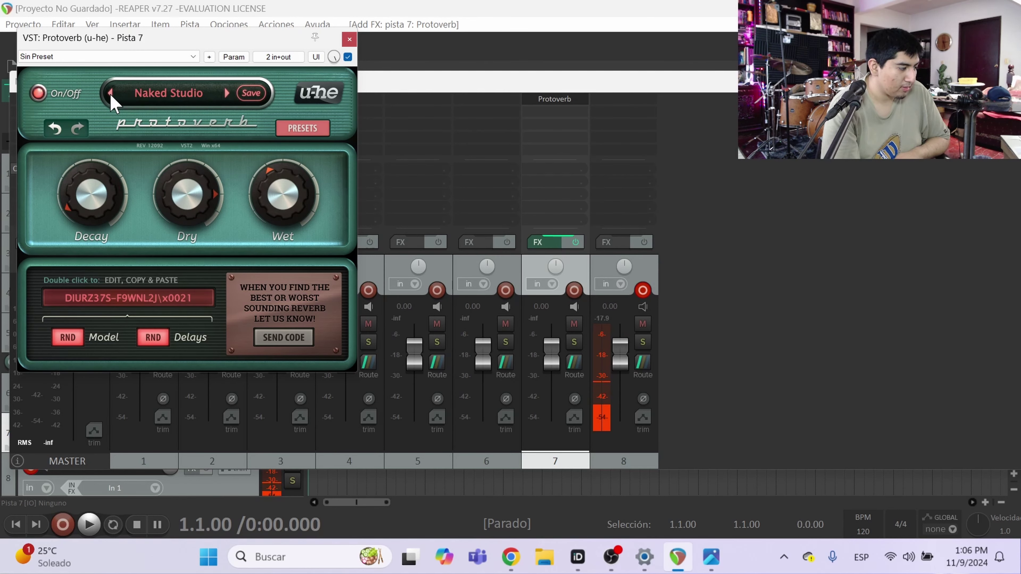
click(110, 93)
click(110, 94)
click(110, 93)
click(110, 93)
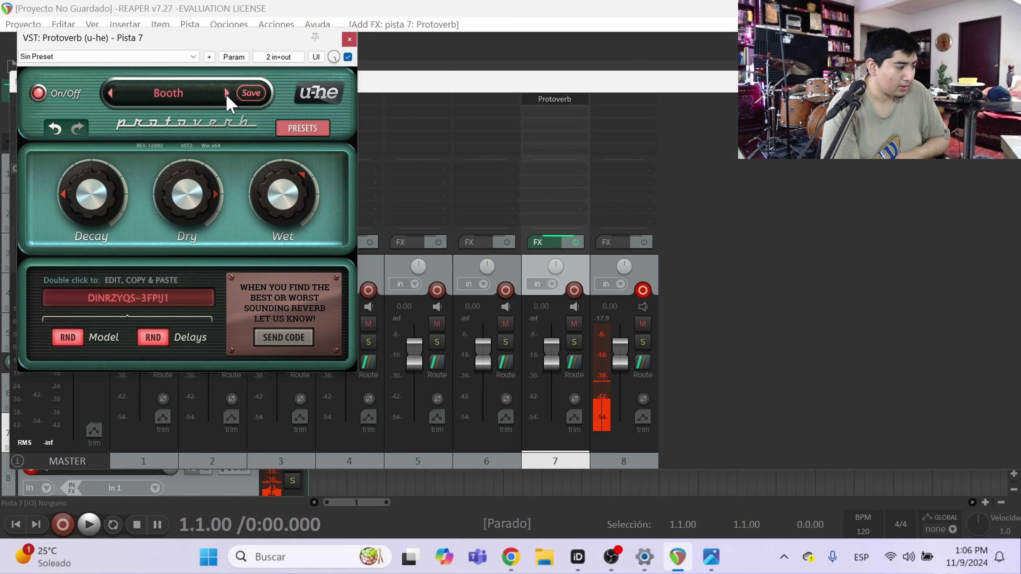
click(227, 93)
click(348, 40)
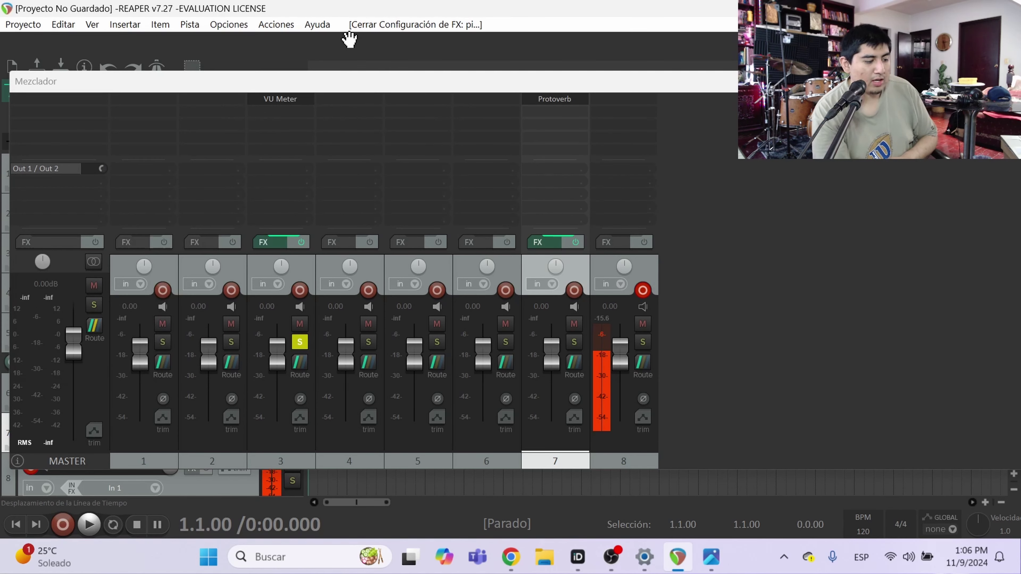
Create a send from microphone track 8 to reverb track 7 and set its mode to Pre-Fader (Pre-FX)
click(644, 360)
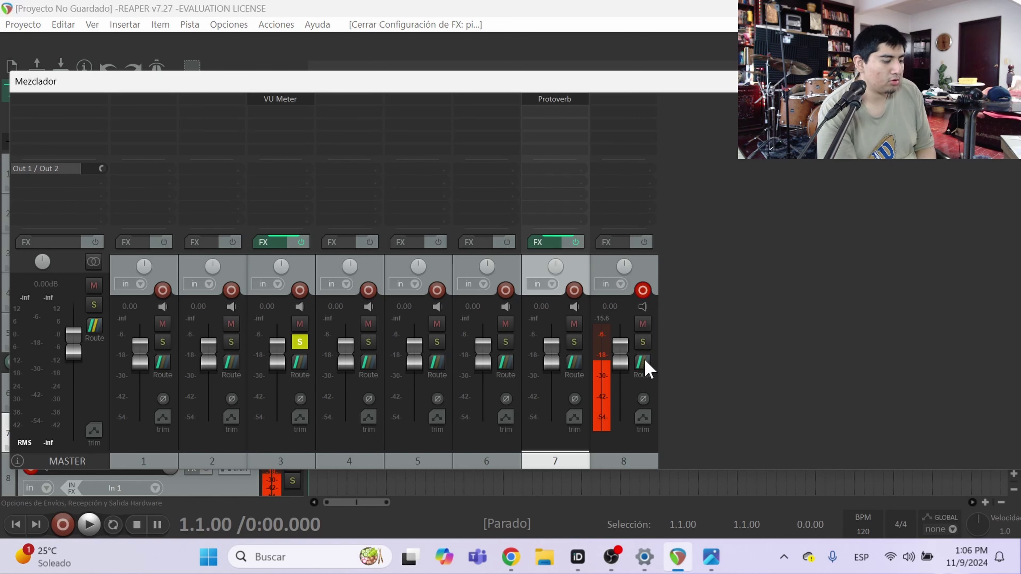
drag(587, 362, 575, 364)
click(727, 404)
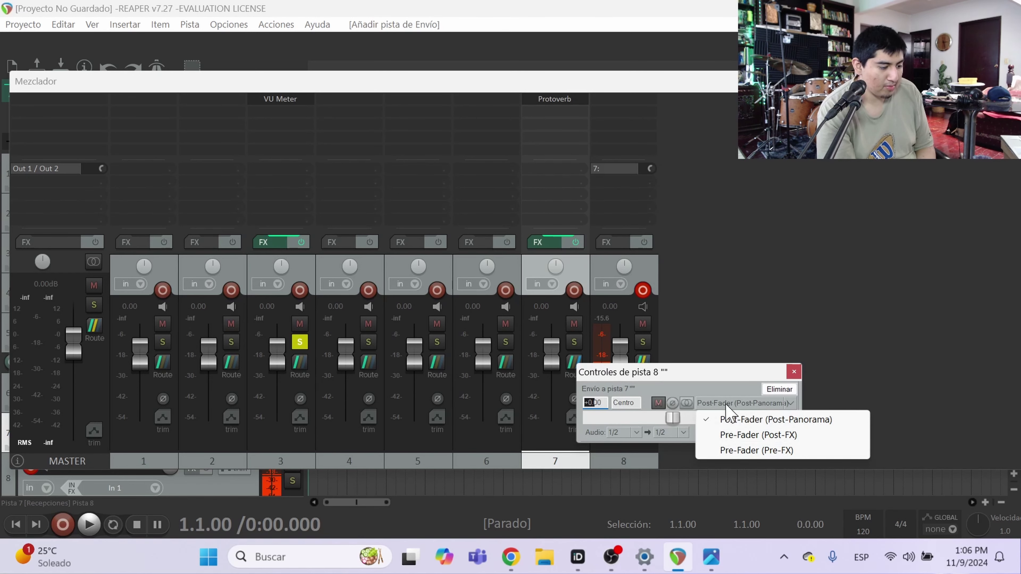
click(749, 451)
click(794, 372)
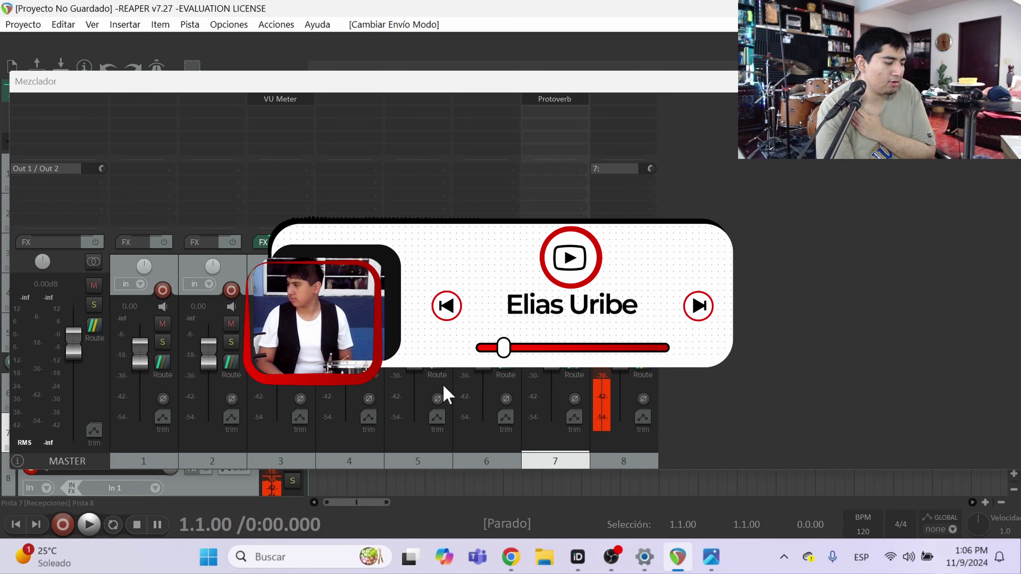
Take track 3 out of solo and mute tracks 2 through 6
click(299, 341)
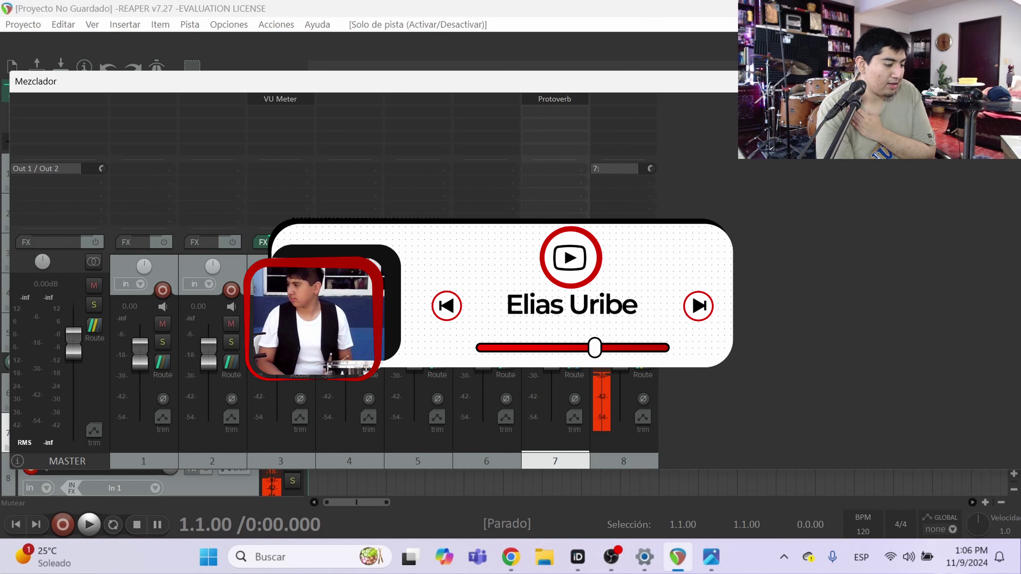
click(299, 324)
click(368, 324)
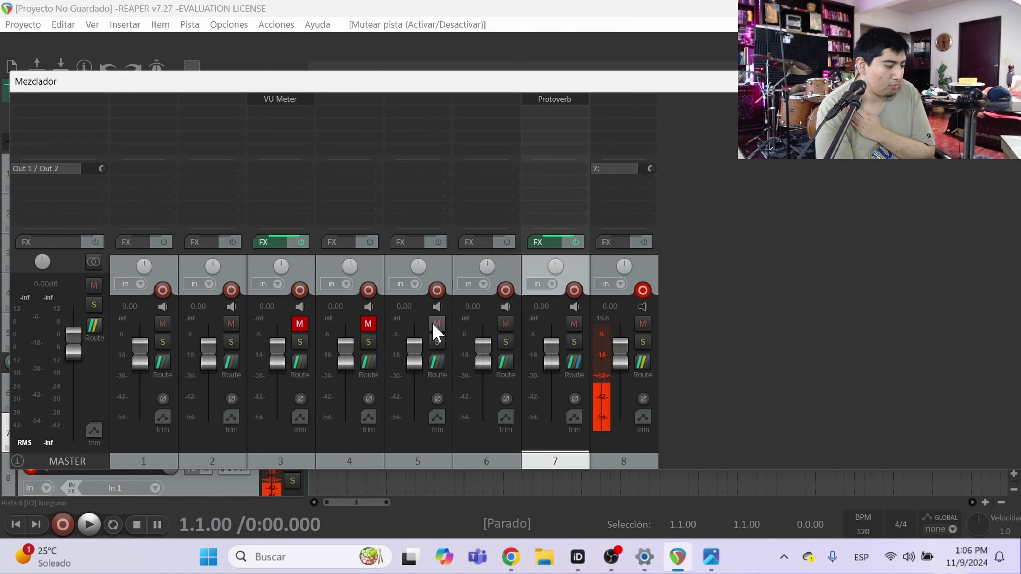
click(437, 324)
click(506, 324)
click(231, 324)
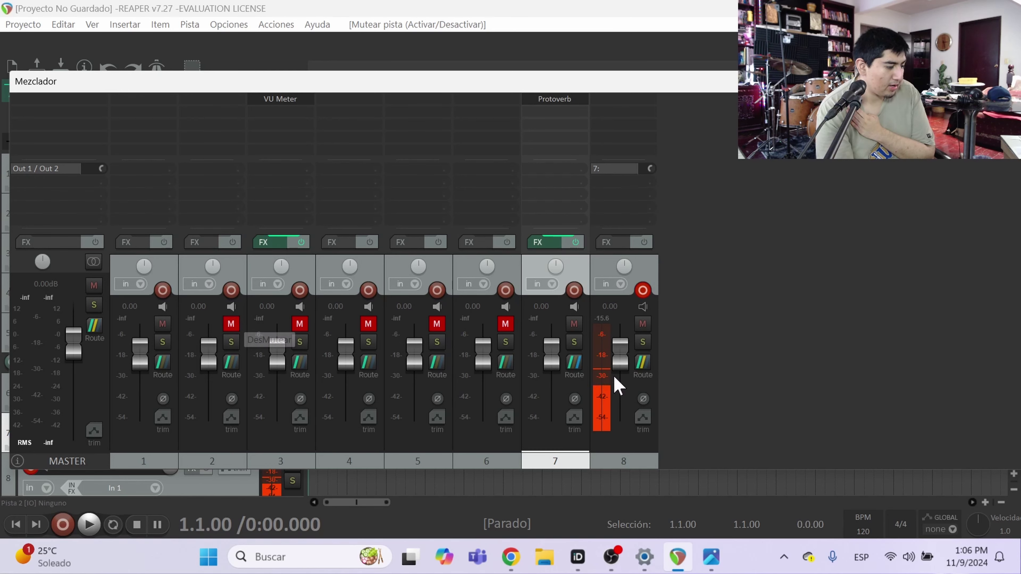
Record a take of about 11 seconds on armed track 8, keep the recording, and close the mixer
click(63, 524)
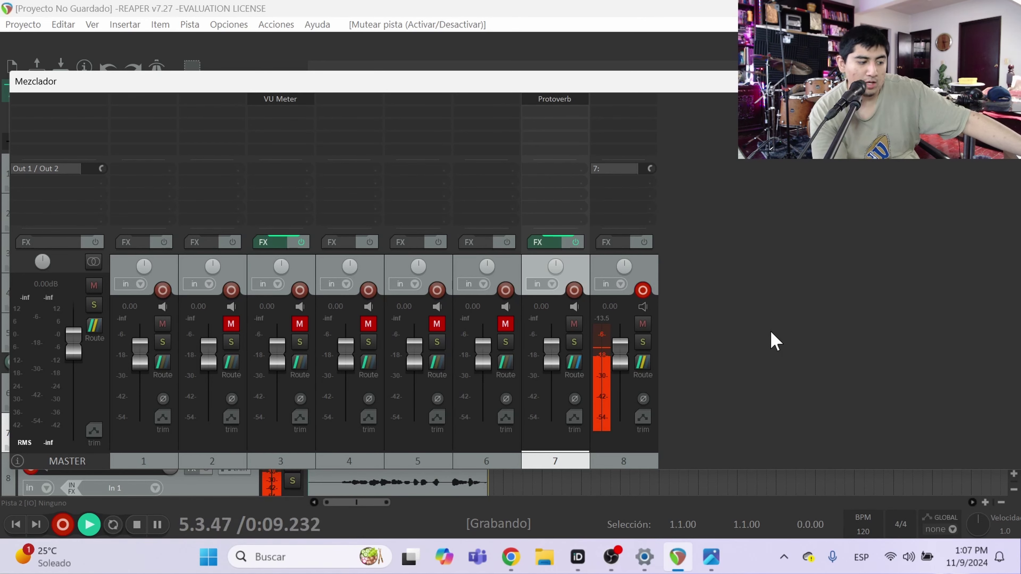
key(space)
key(Return)
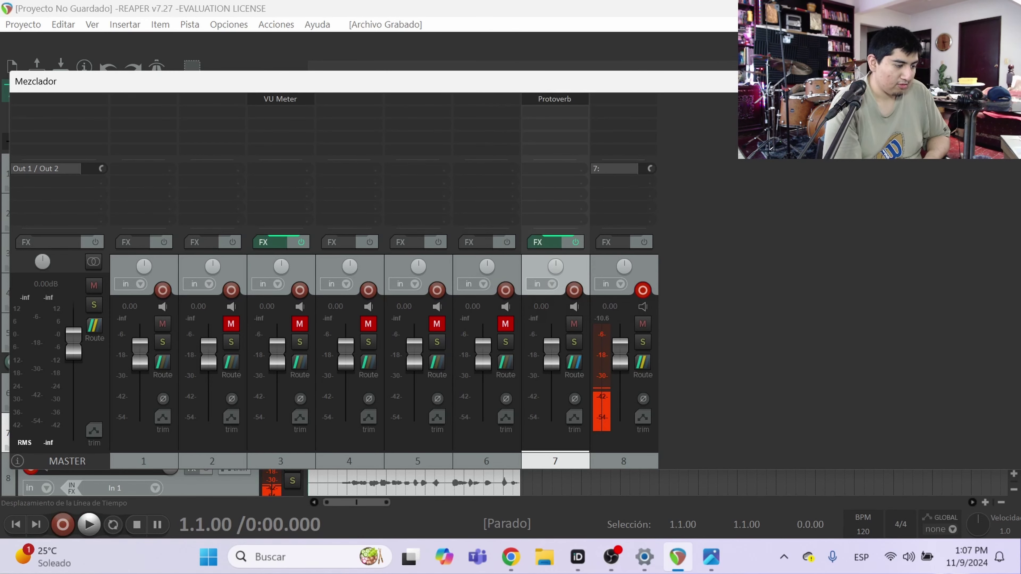
click(1005, 82)
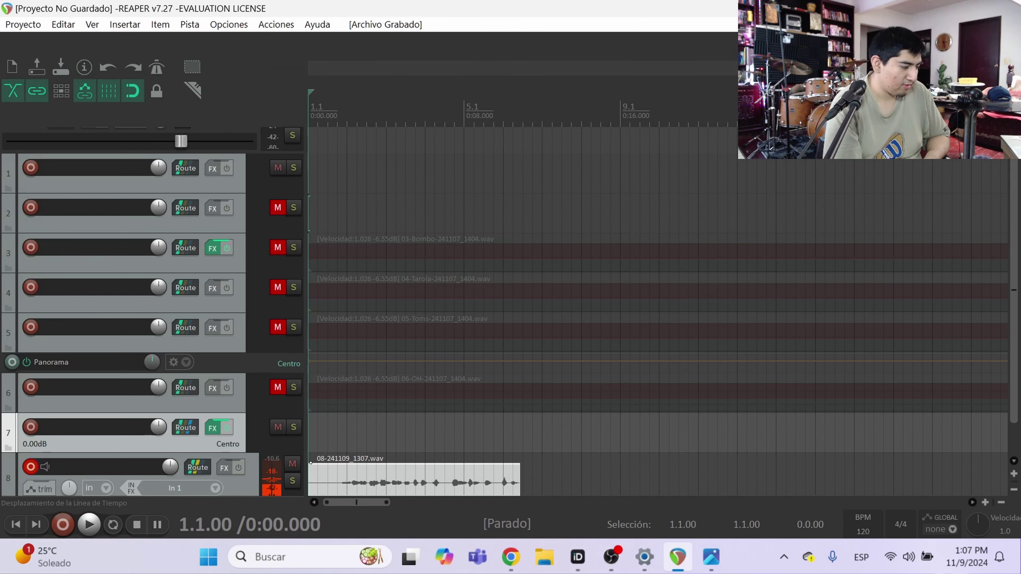
Turn reverb track 7 into a folder containing microphone track 8 and play the recorded take while watching the mixer meters
click(8, 447)
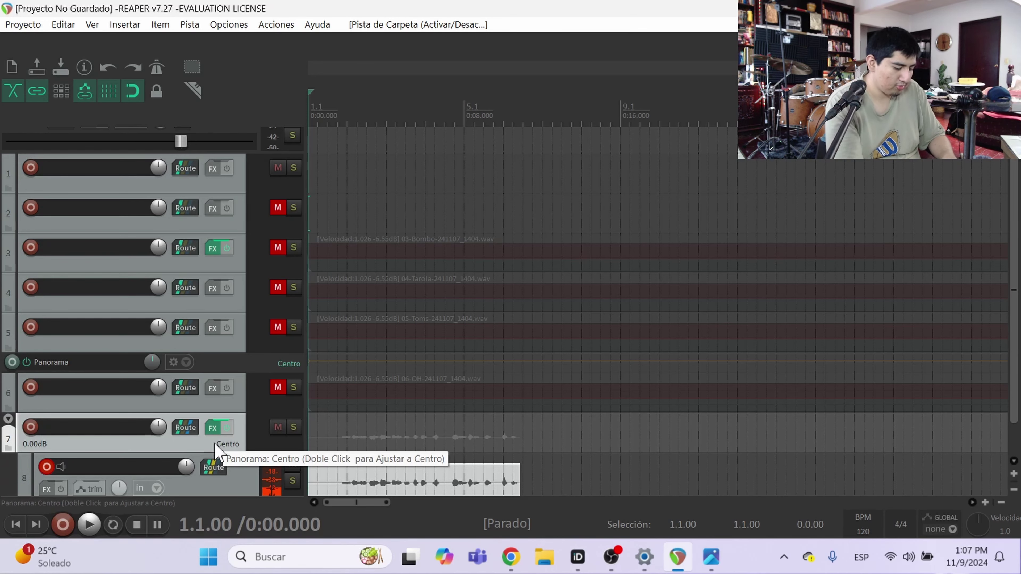
key(ctrl+m)
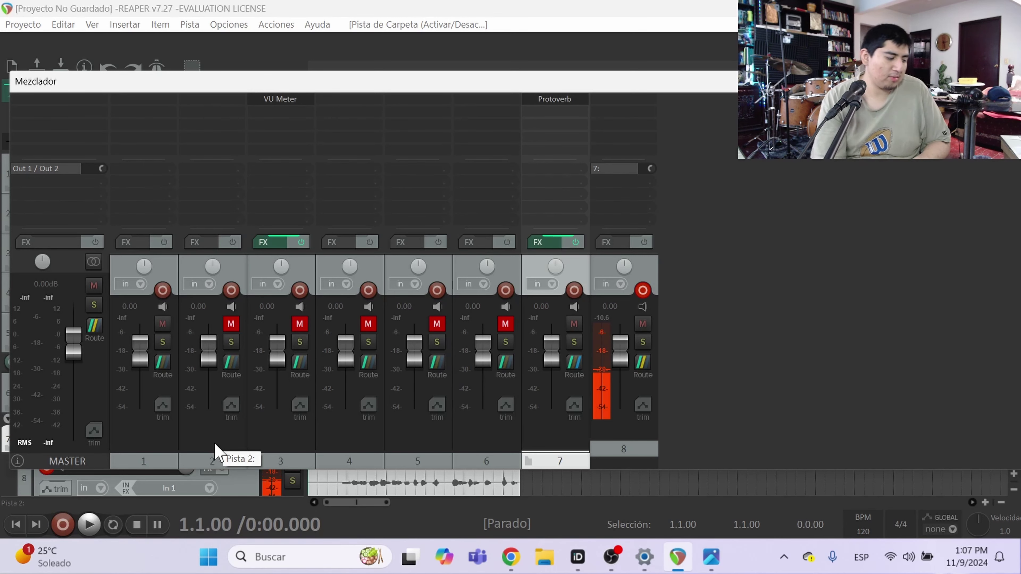
key(space)
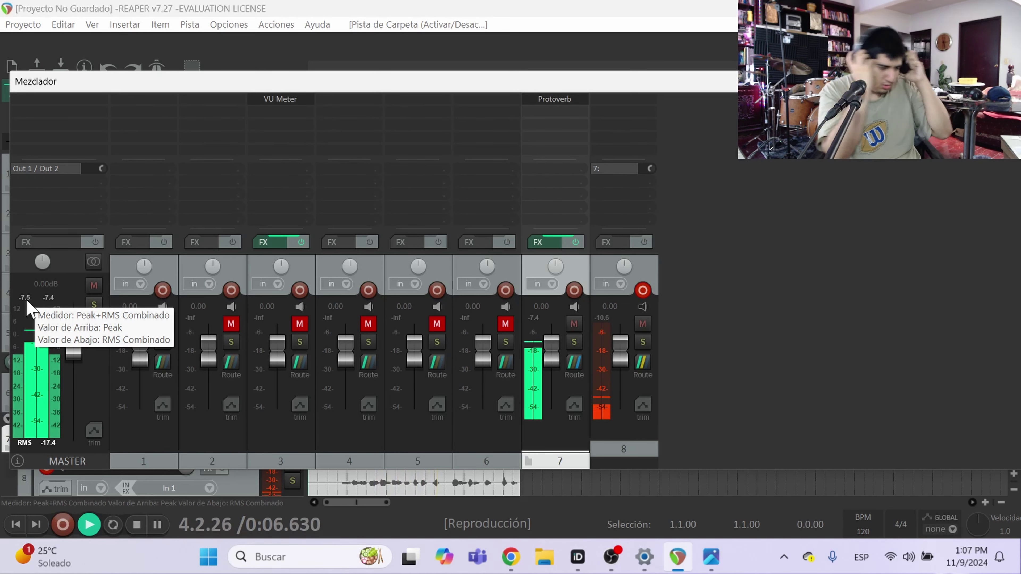
key(space)
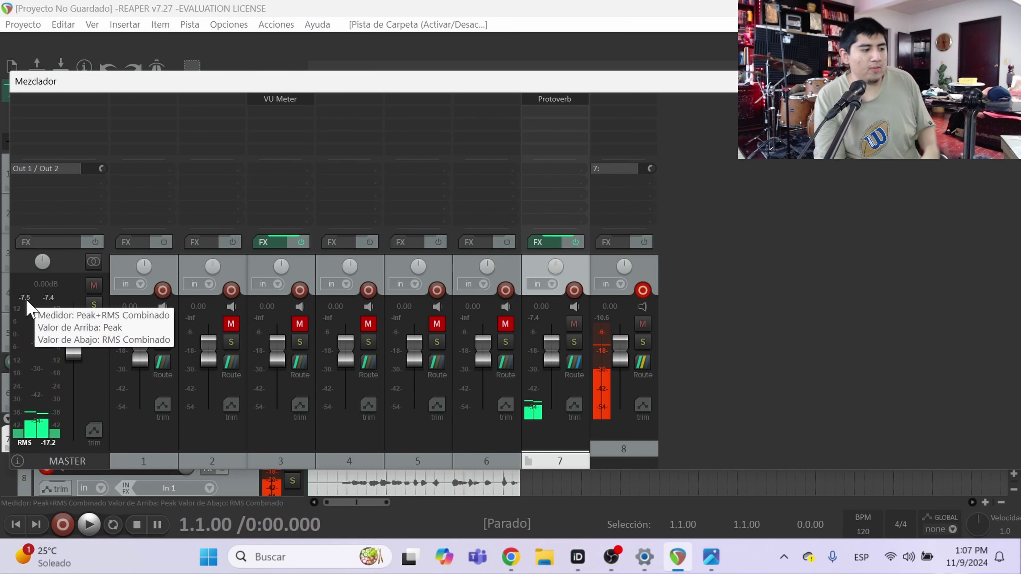
Delete microphone track 8 and unmute tracks 2 through 6, closing the mixer
right_click(642, 277)
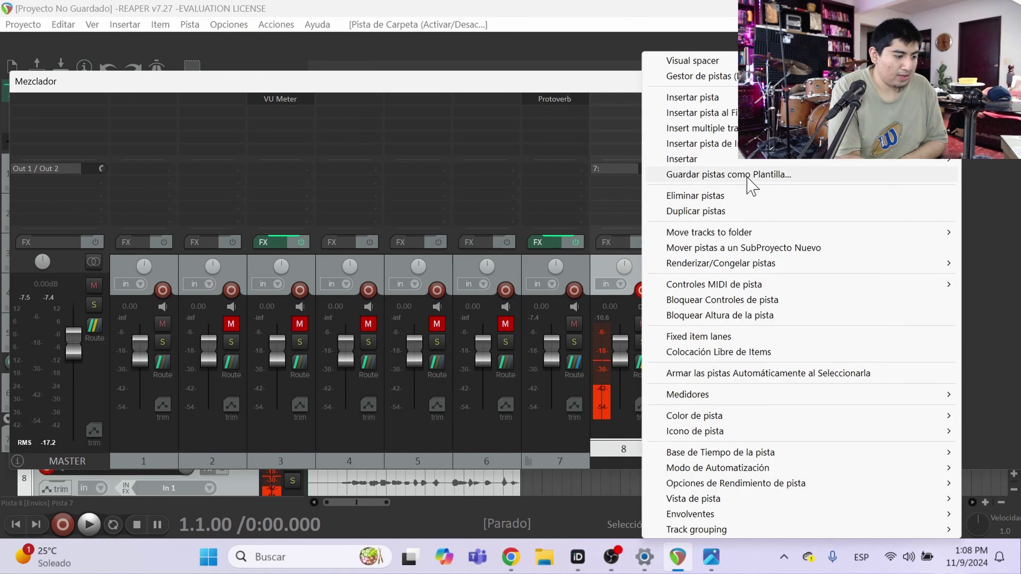
click(713, 197)
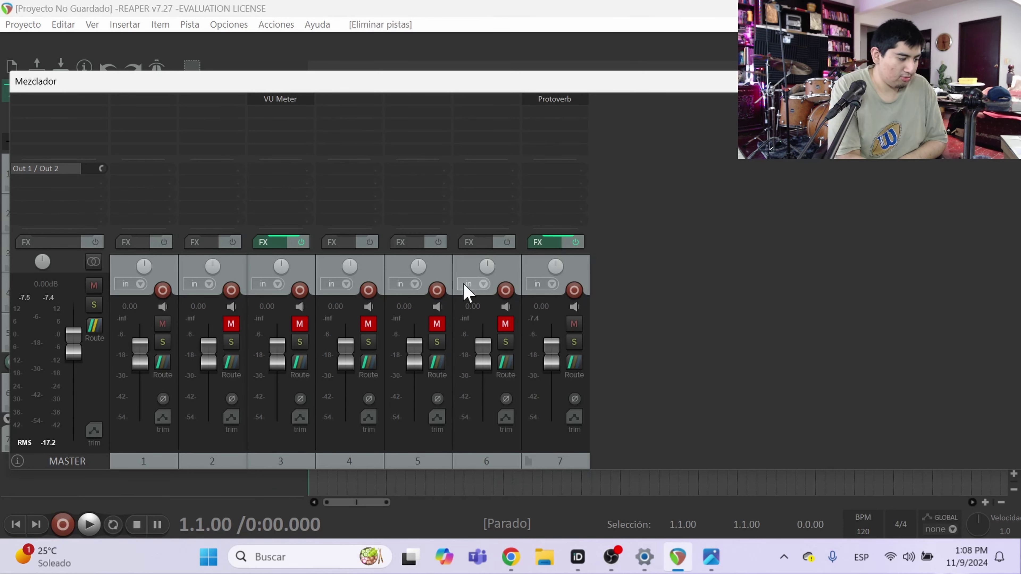
click(506, 324)
click(437, 324)
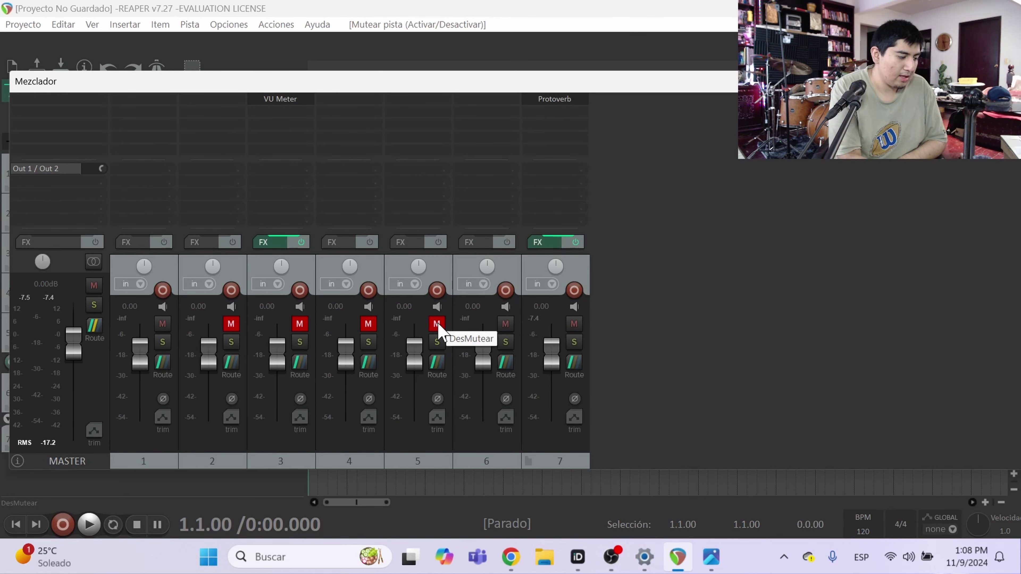
click(368, 324)
click(299, 324)
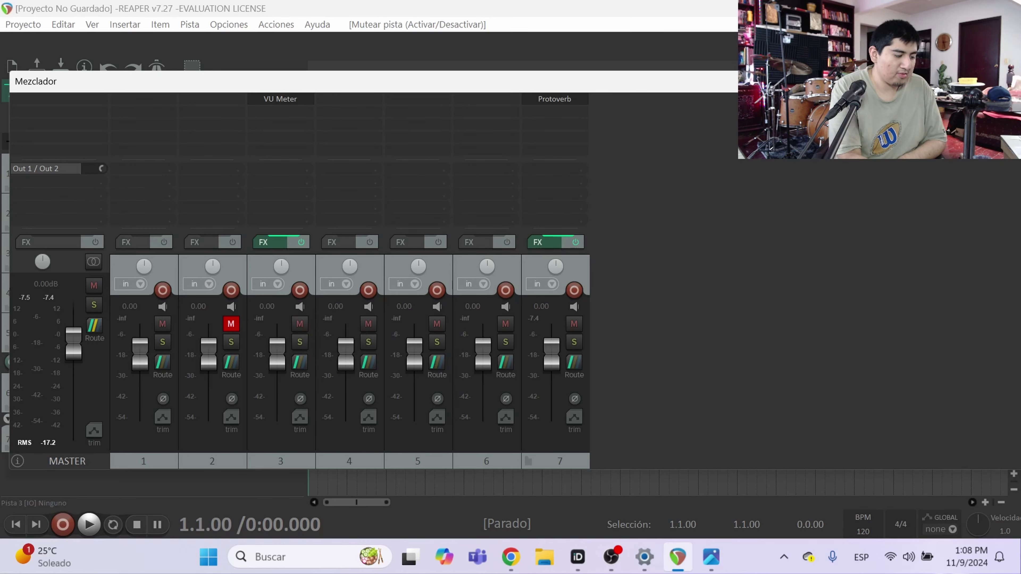
key(ctrl+m)
click(278, 208)
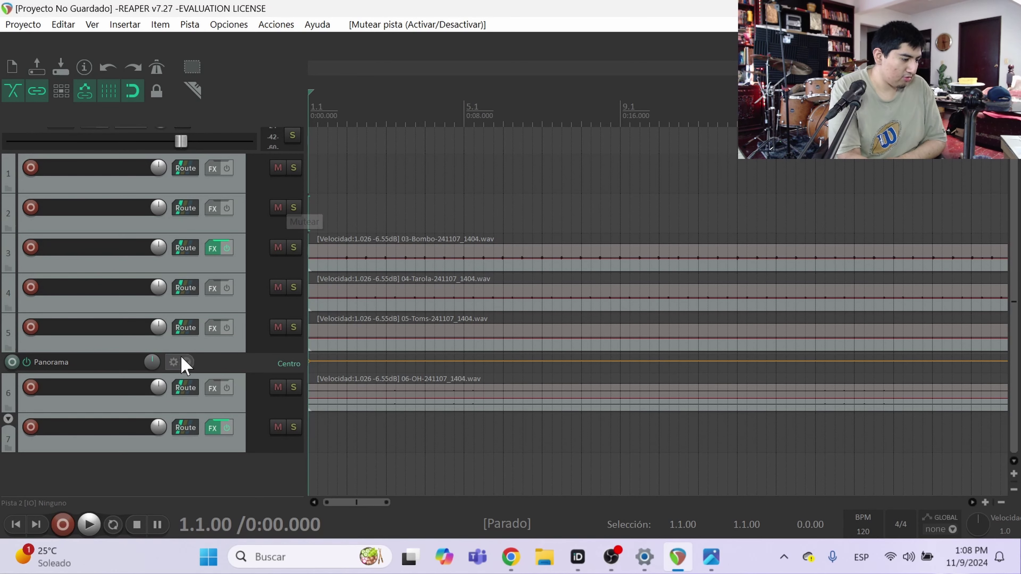
Turn track 2 into a folder for the drum tracks below it and name it Batería
click(8, 227)
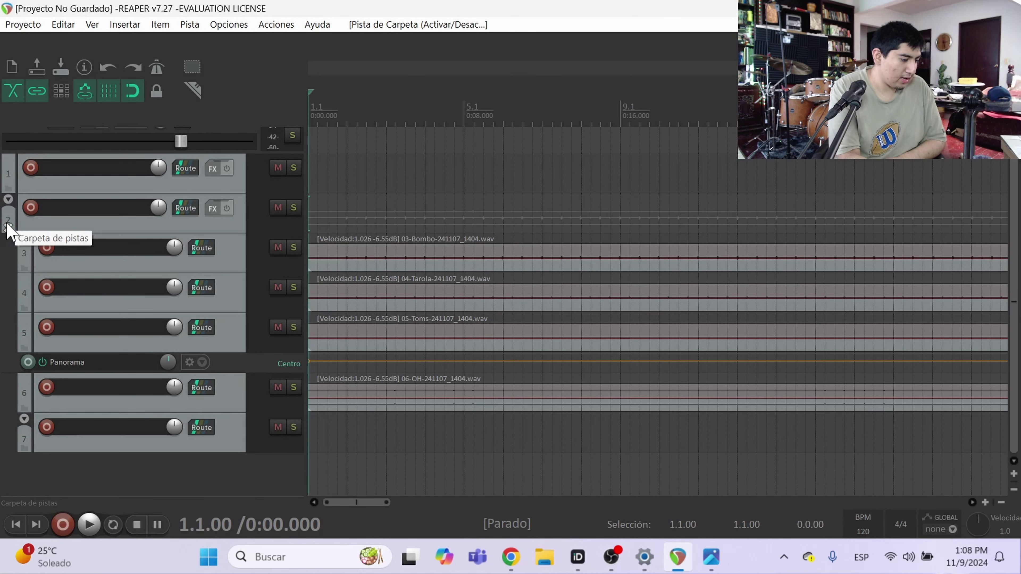
double_click(86, 207)
text(Batería)
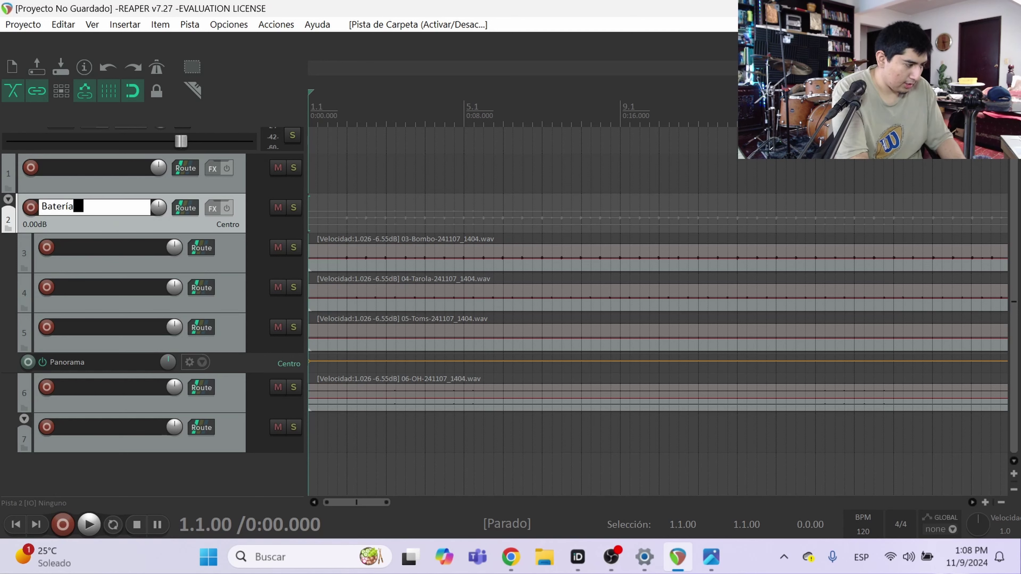
key(Return)
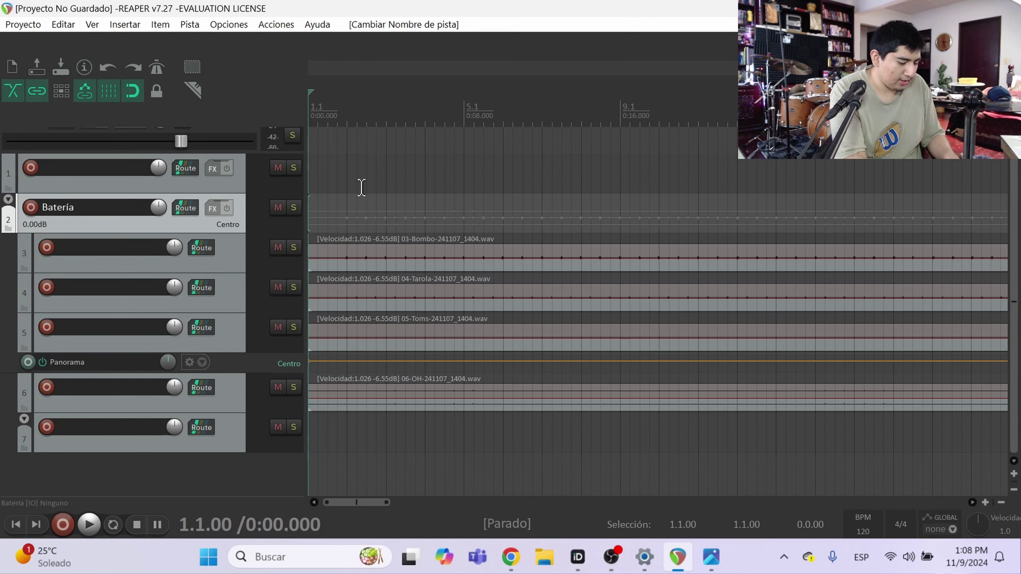
Open the mixer and create a send from track 3 to the Batería track in Pre-Fader (Pre-FX) mode
key(ctrl+m)
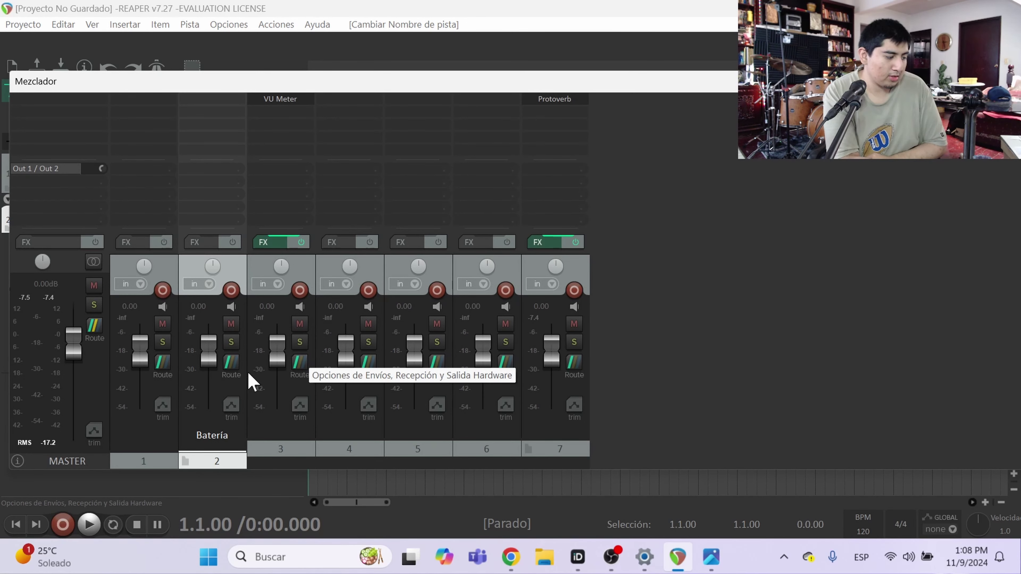
drag(231, 372, 281, 386)
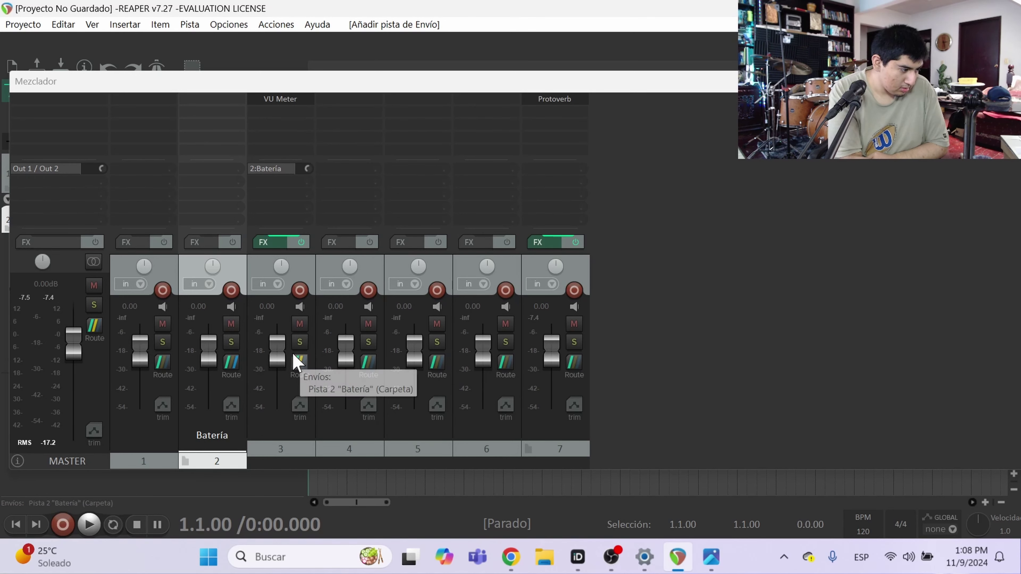
click(296, 176)
click(476, 210)
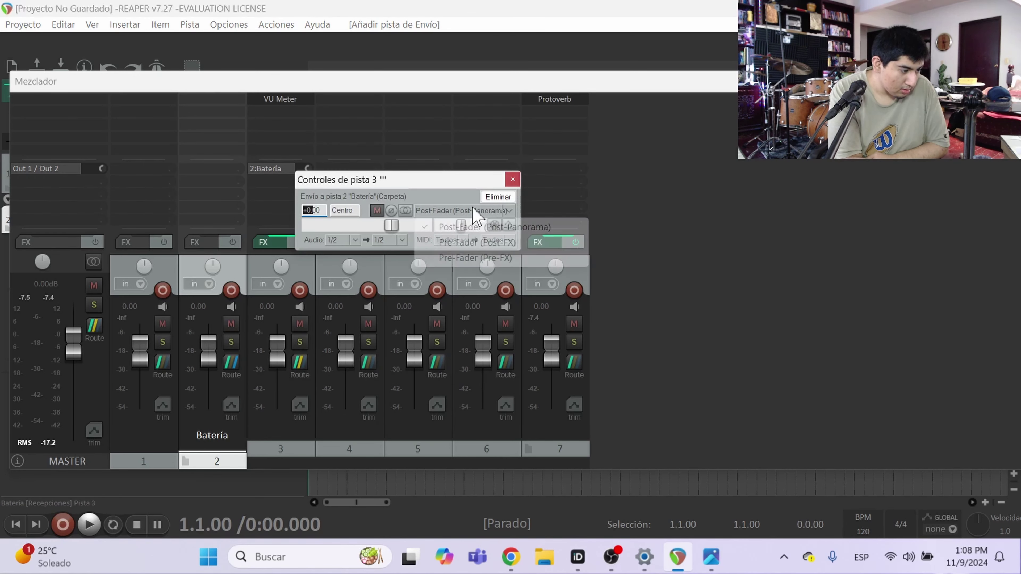
click(497, 259)
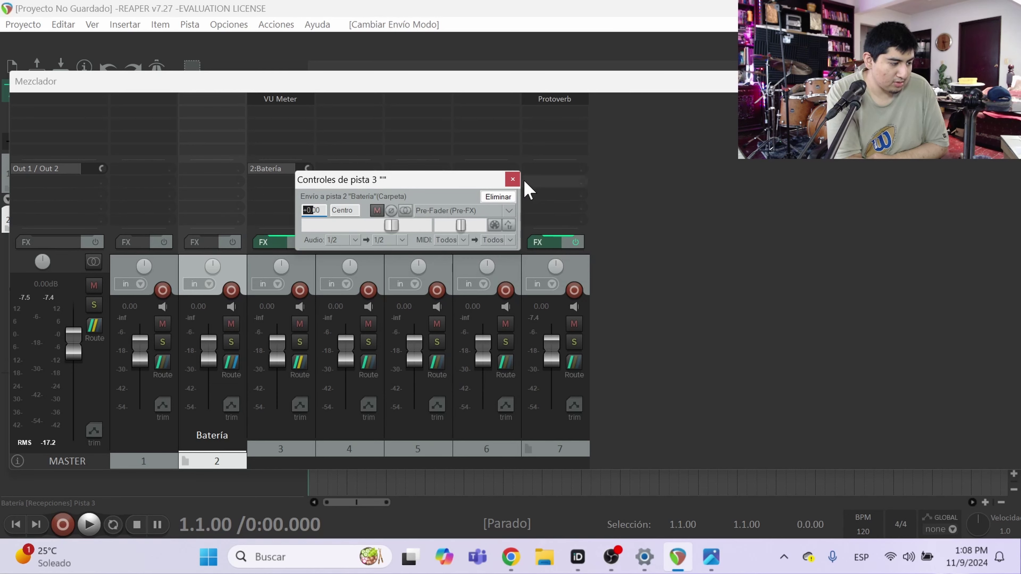
click(513, 180)
Create sends from tracks 4, 5 and 6 to the Batería track, each in Pre-Fader (Pre-FX) mode
drag(367, 362, 231, 367)
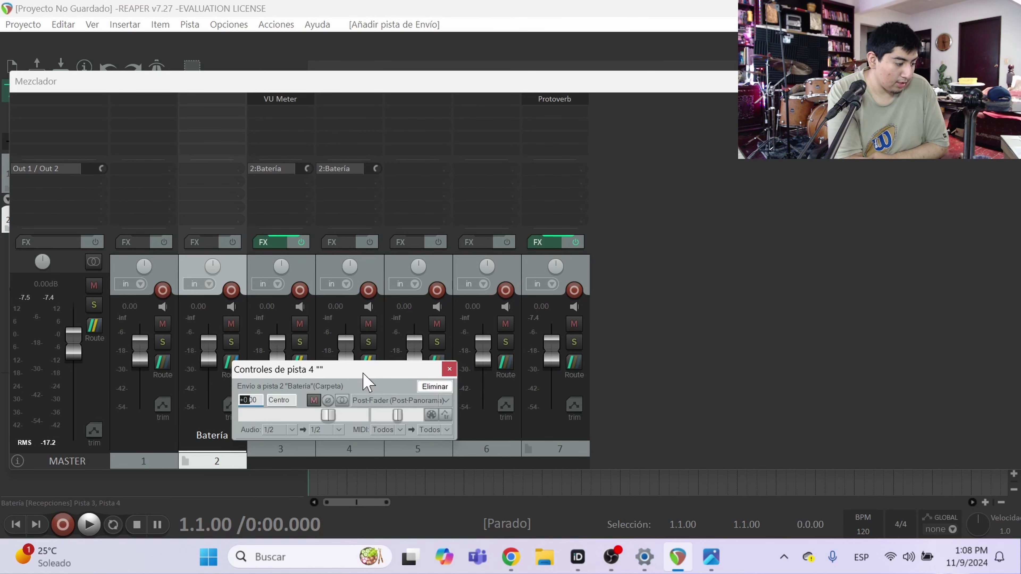
click(449, 370)
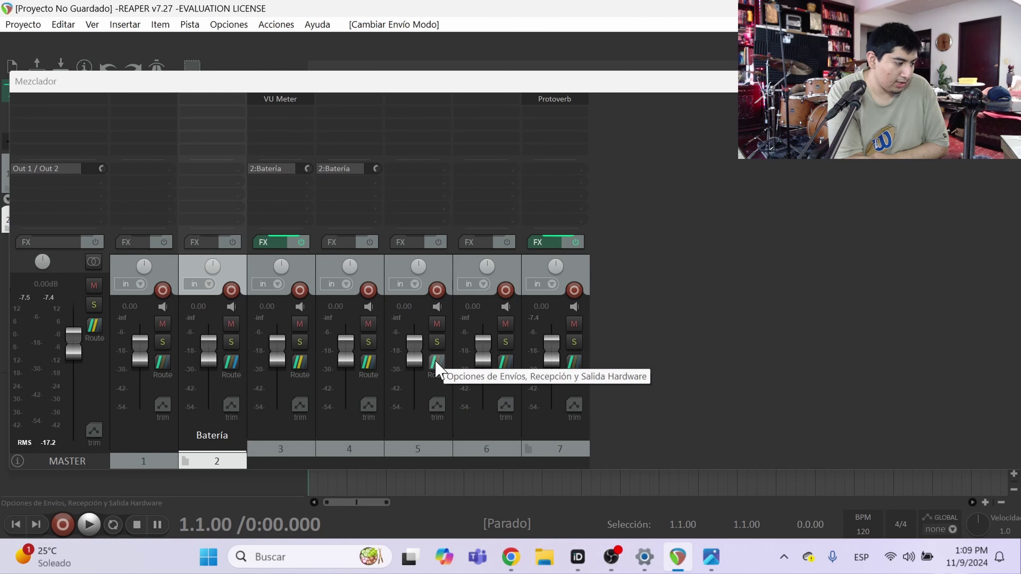
drag(437, 363, 230, 364)
click(397, 404)
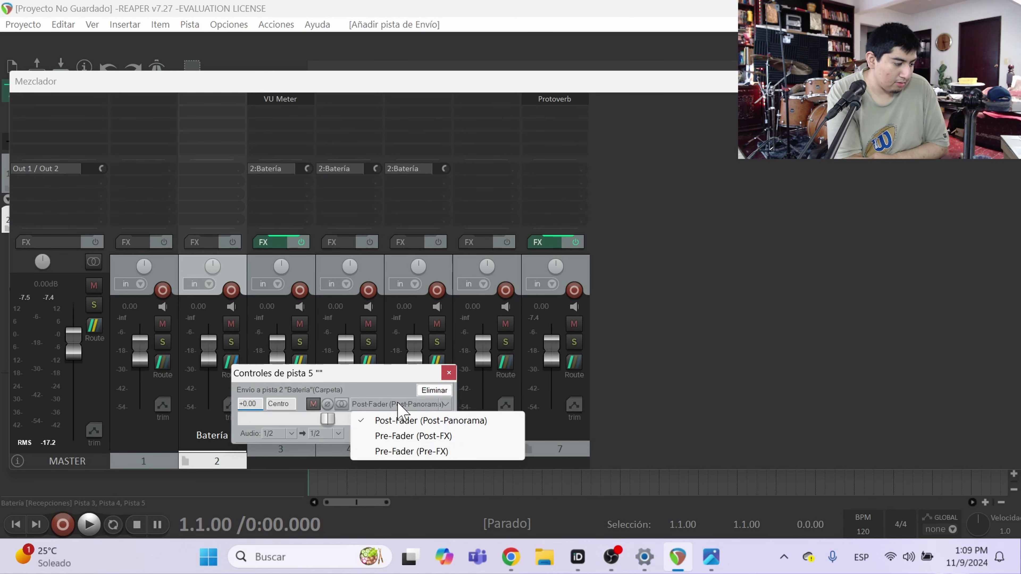
click(417, 452)
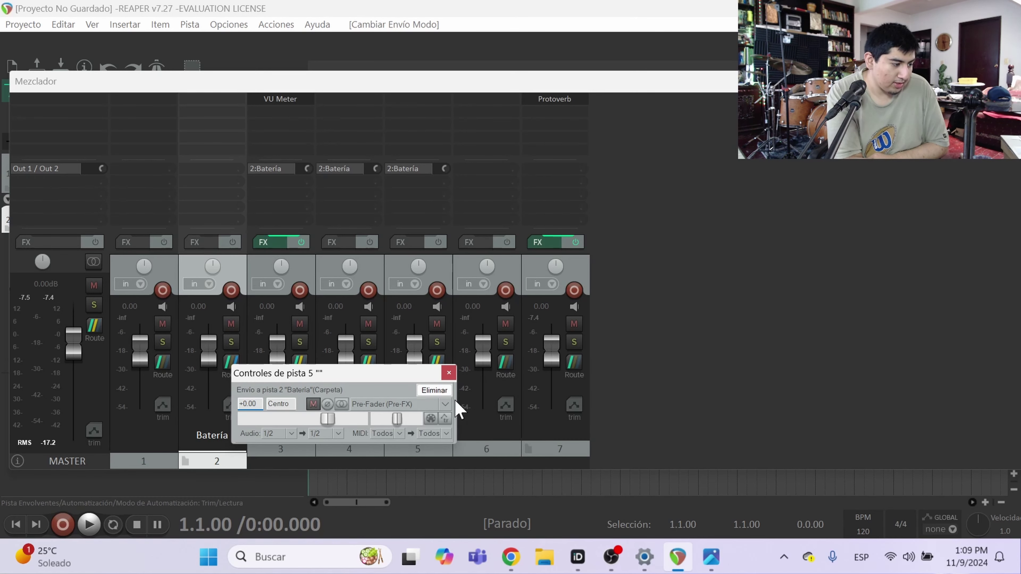
click(449, 373)
drag(224, 370, 233, 367)
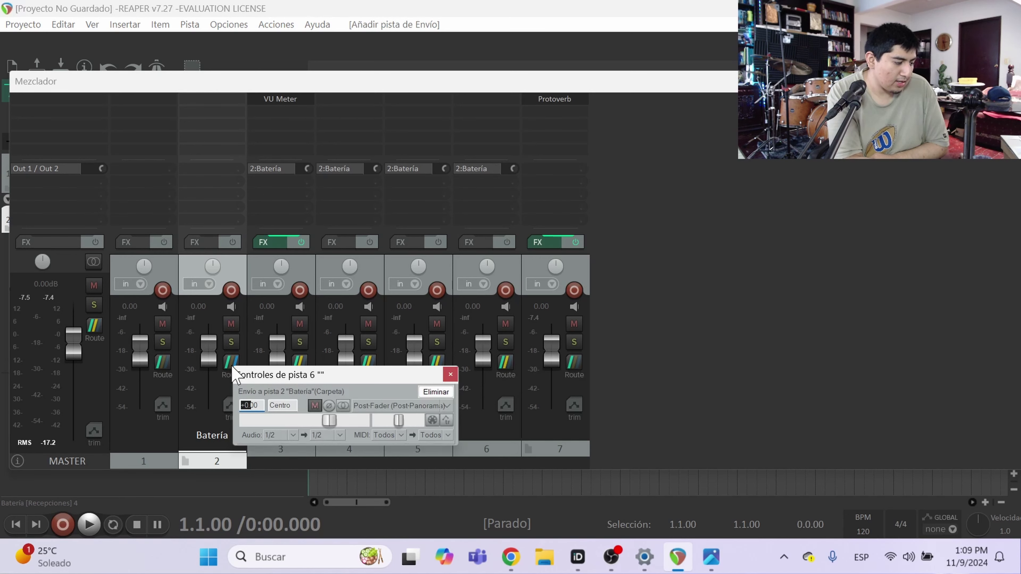
click(397, 405)
click(418, 452)
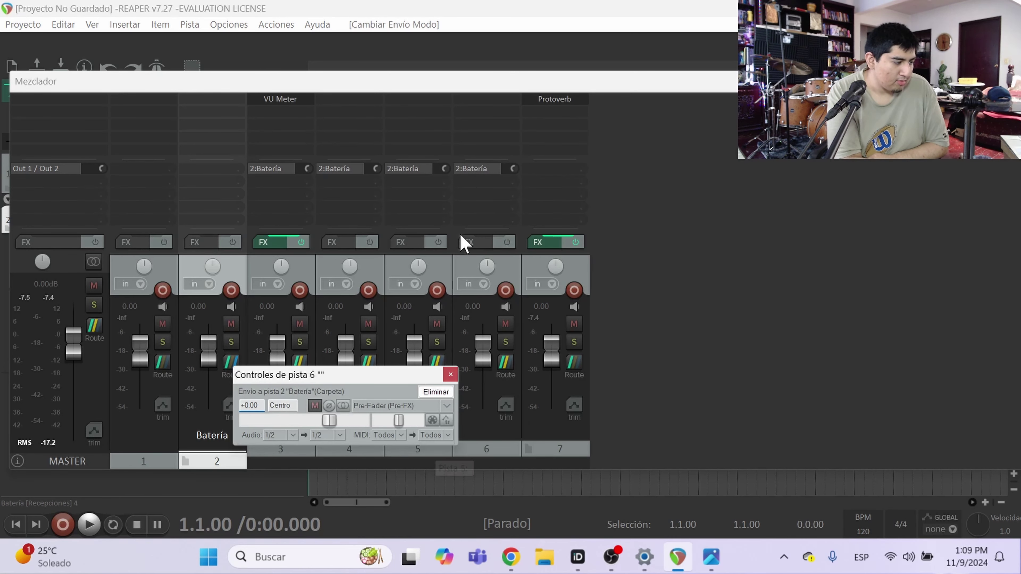
click(450, 373)
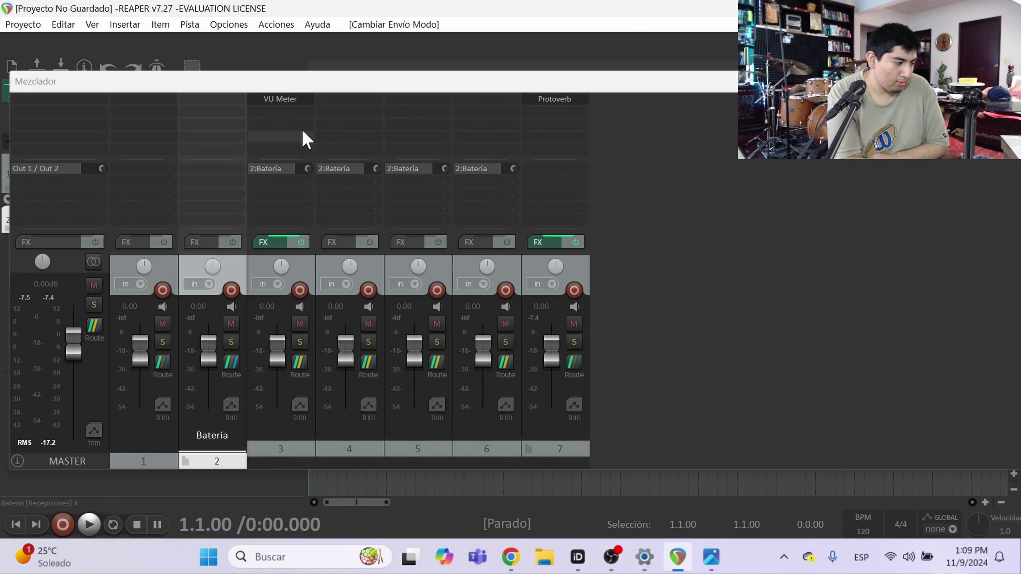
Copy the Protoverb effect from track 7 and paste it onto the Batería track
right_click(567, 102)
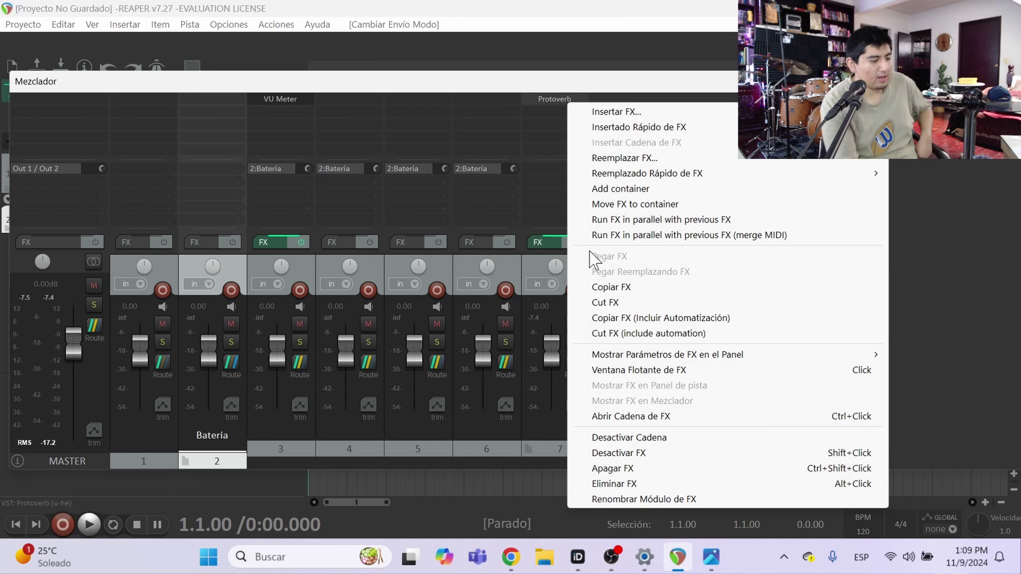
click(610, 288)
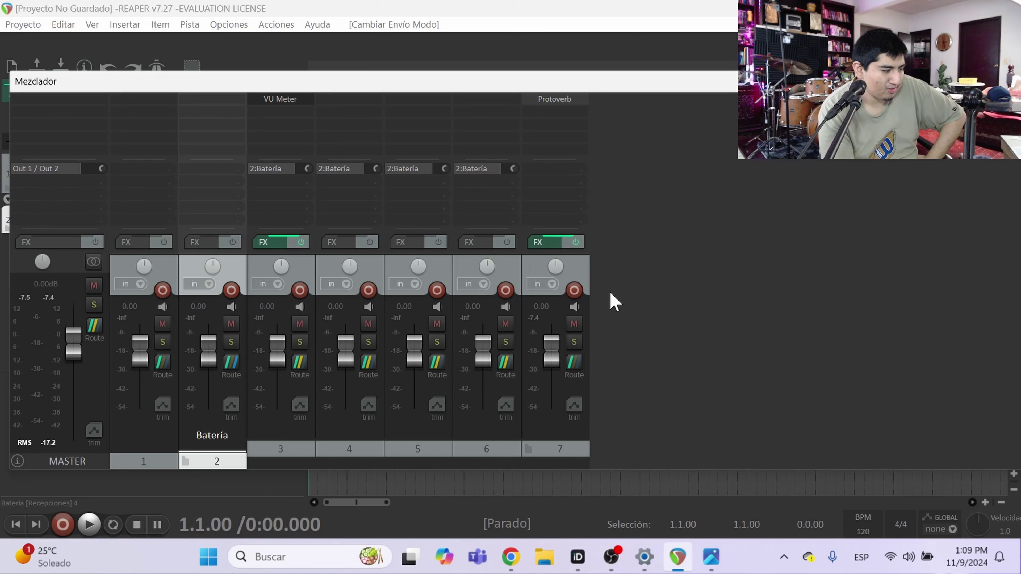
right_click(209, 115)
click(262, 258)
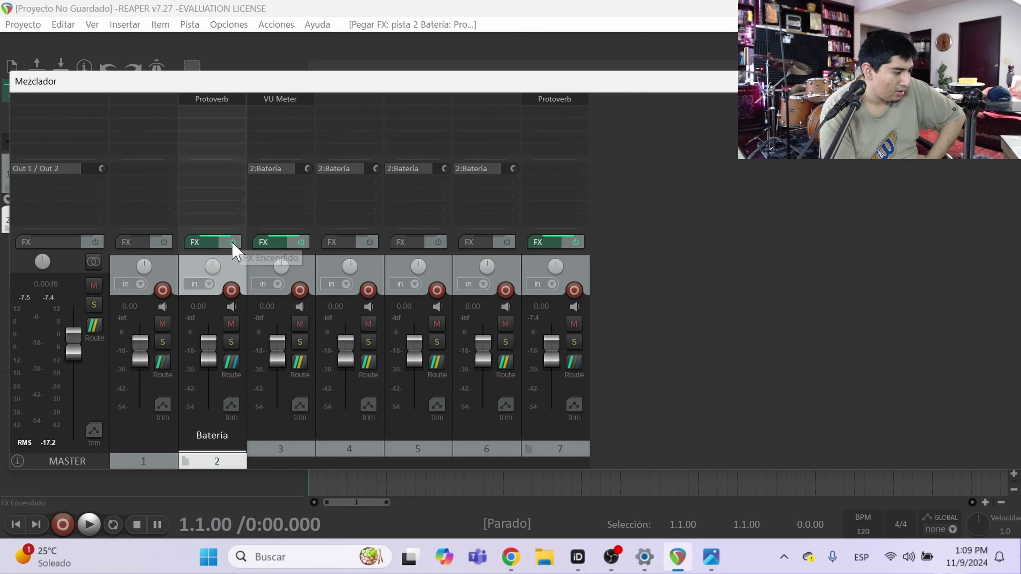
Play the drums with the Batería track's effects bypassed and re-enable them during playback to compare the sound
click(232, 242)
key(space)
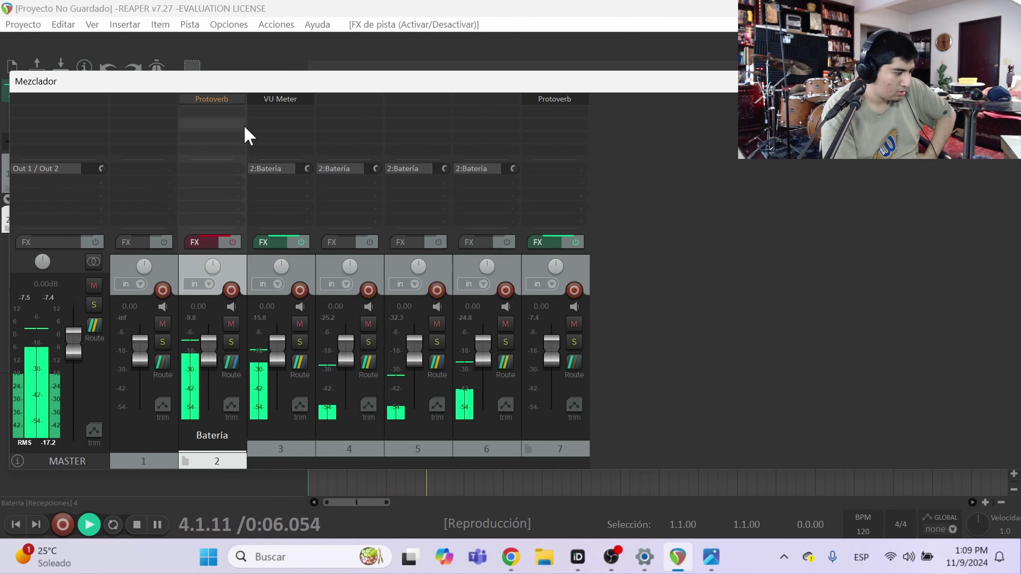
click(234, 243)
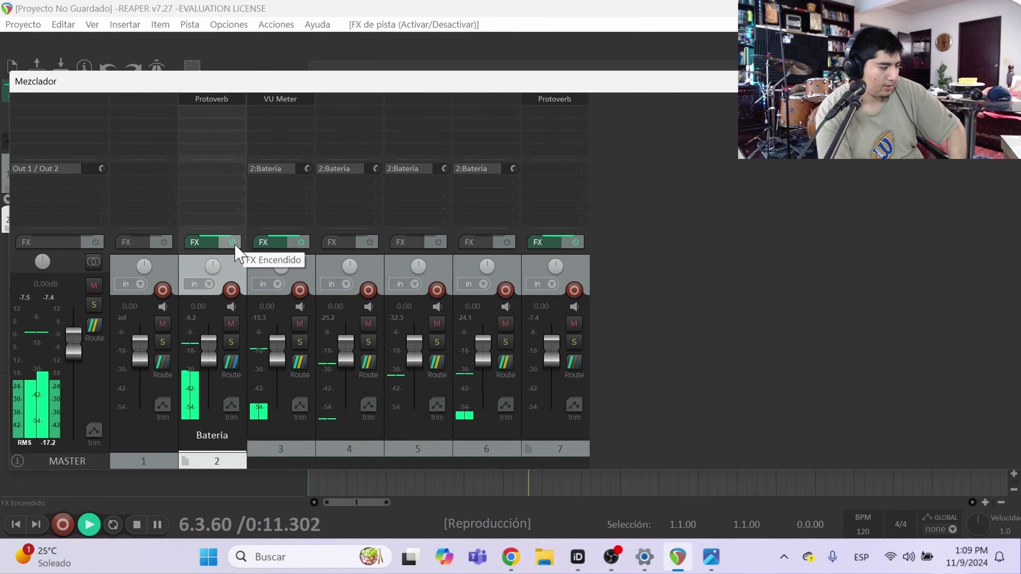
Open Protoverb on the Batería track and step through its presets, including Life in 3D and Panned Slap, to Perc Recording Hall B
click(217, 100)
click(226, 93)
click(227, 93)
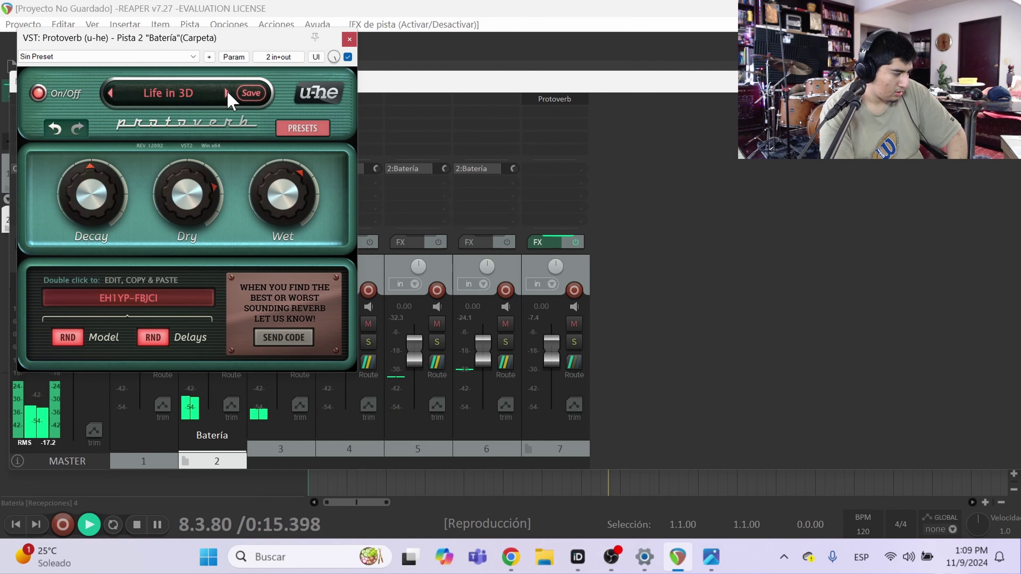
click(227, 94)
click(227, 93)
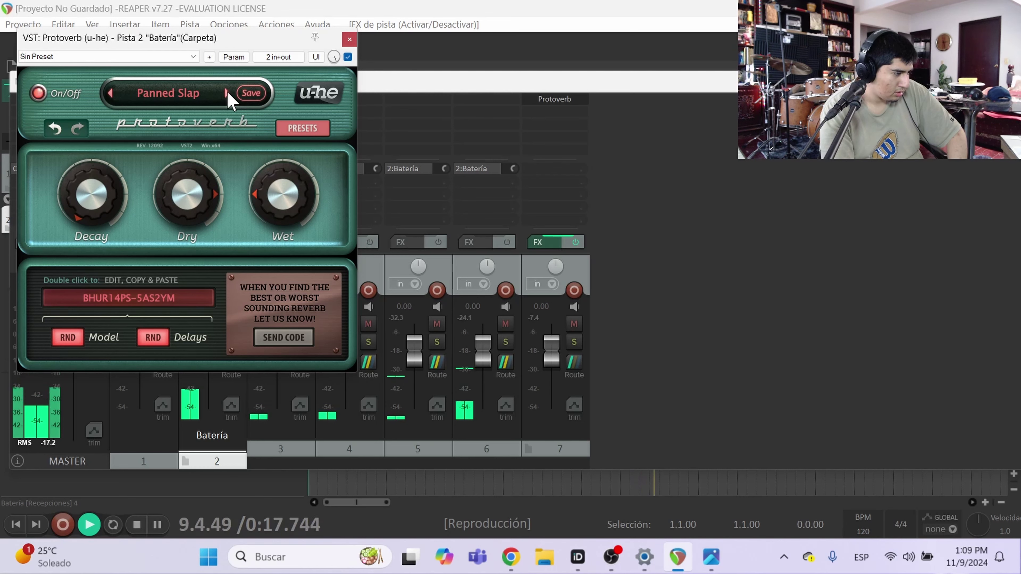
click(226, 94)
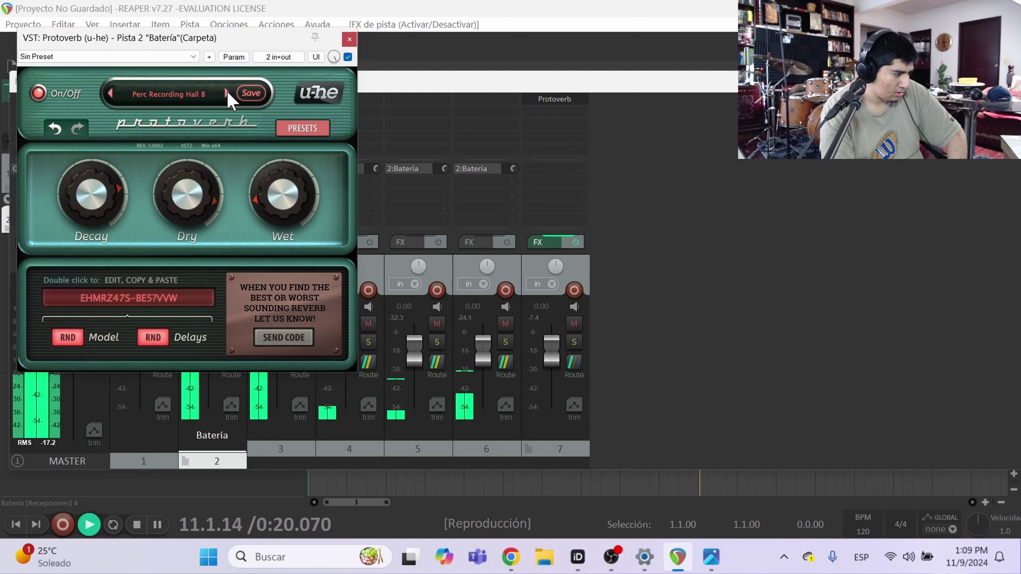
Lower Protoverb's Wet level to 7.00 and raise its Dry level slightly while the drums play
mouse_move(269, 192)
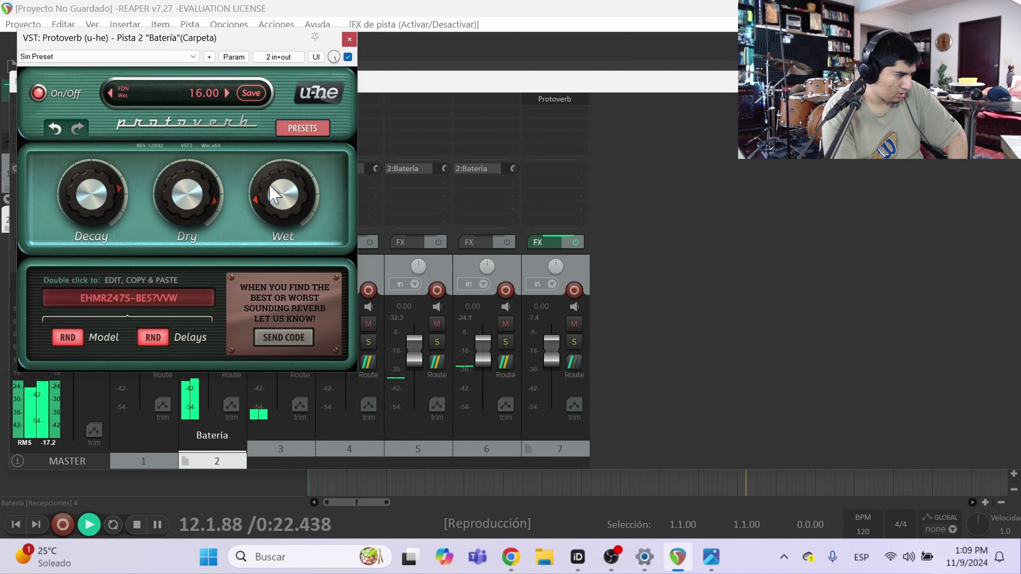
drag(269, 187, 270, 196)
mouse_move(203, 200)
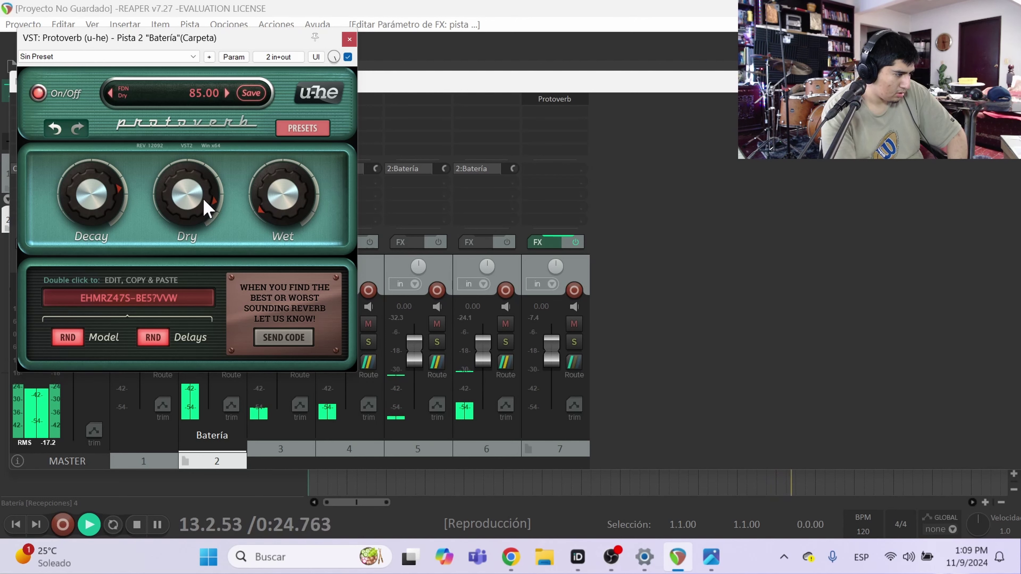
drag(172, 195, 173, 189)
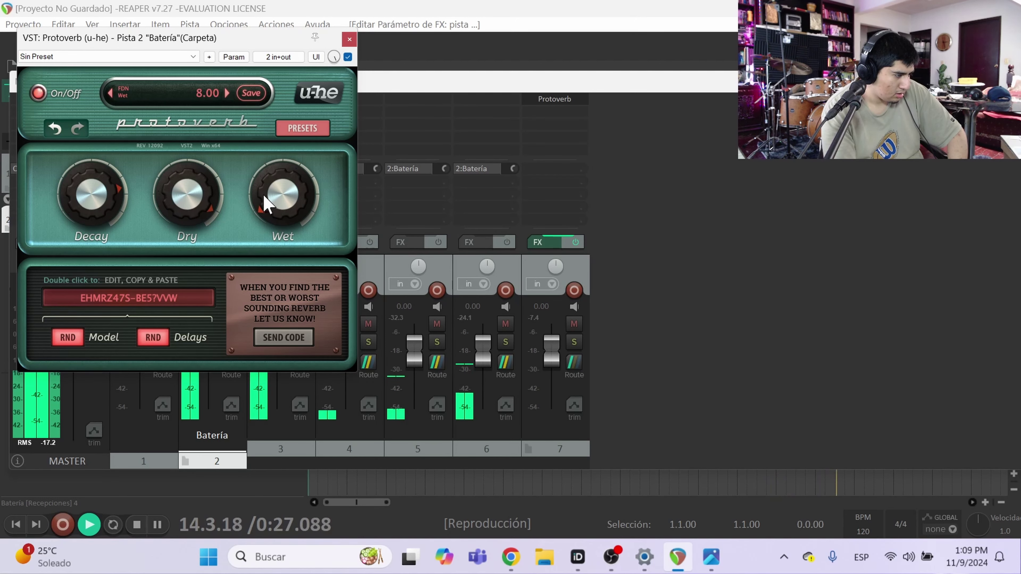
drag(270, 215, 267, 208)
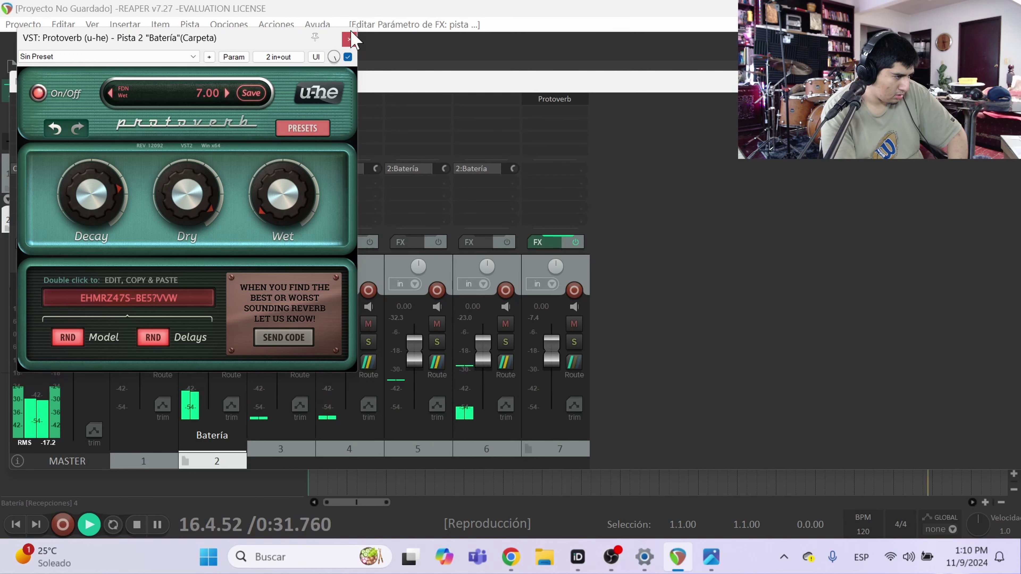
Close the Protoverb window and try lowering the Batería track's volume during playback before resetting it to 0.00 dB
click(349, 39)
mouse_move(200, 341)
mouse_down()
mouse_move(192, 373)
mouse_move(205, 349)
mouse_move(207, 360)
mouse_up()
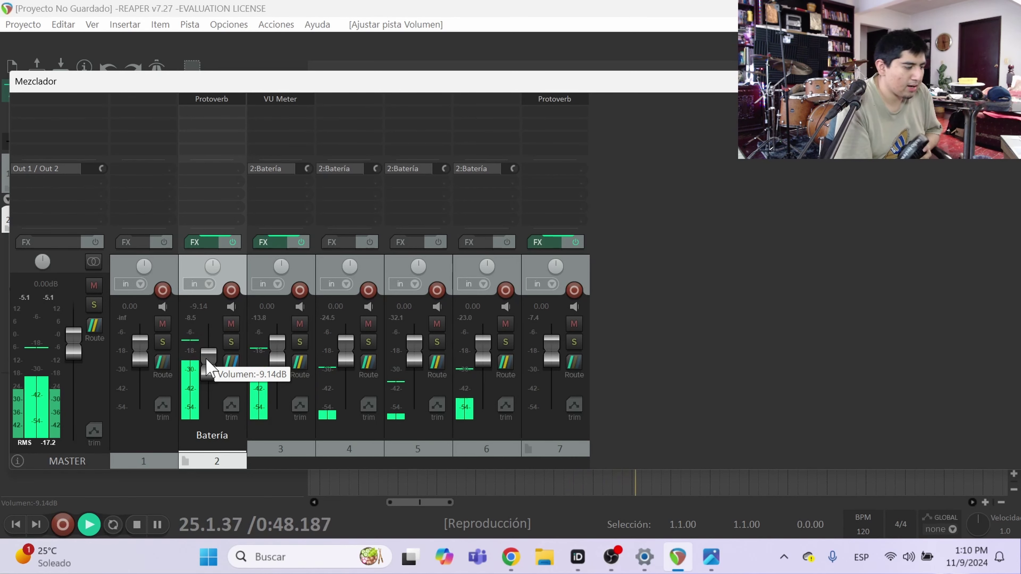
drag(210, 381, 209, 365)
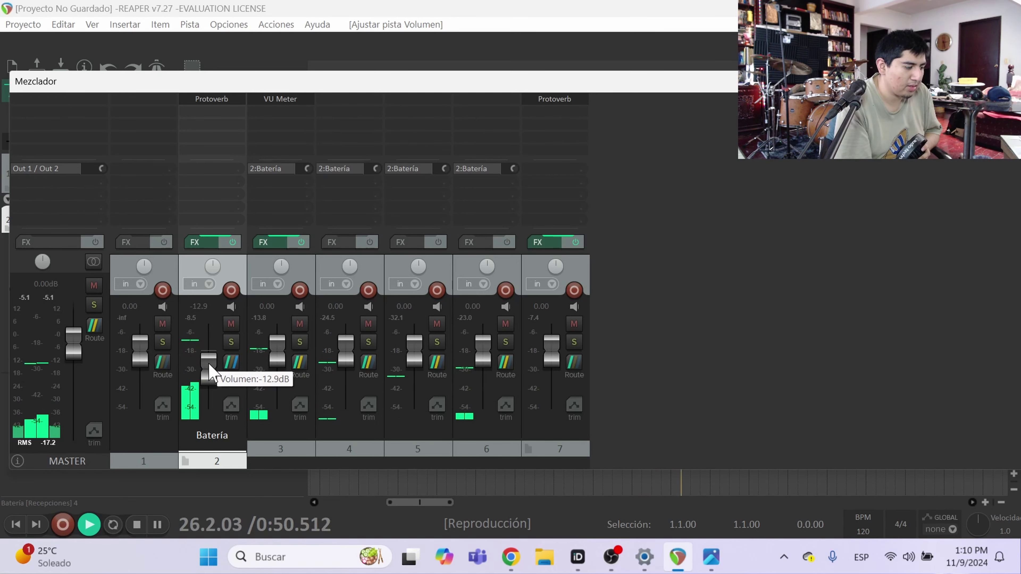
Try lowering the volumes of tracks 3 and 4 one after the other during playback, resetting each to 0.00 dB
drag(276, 350, 284, 380)
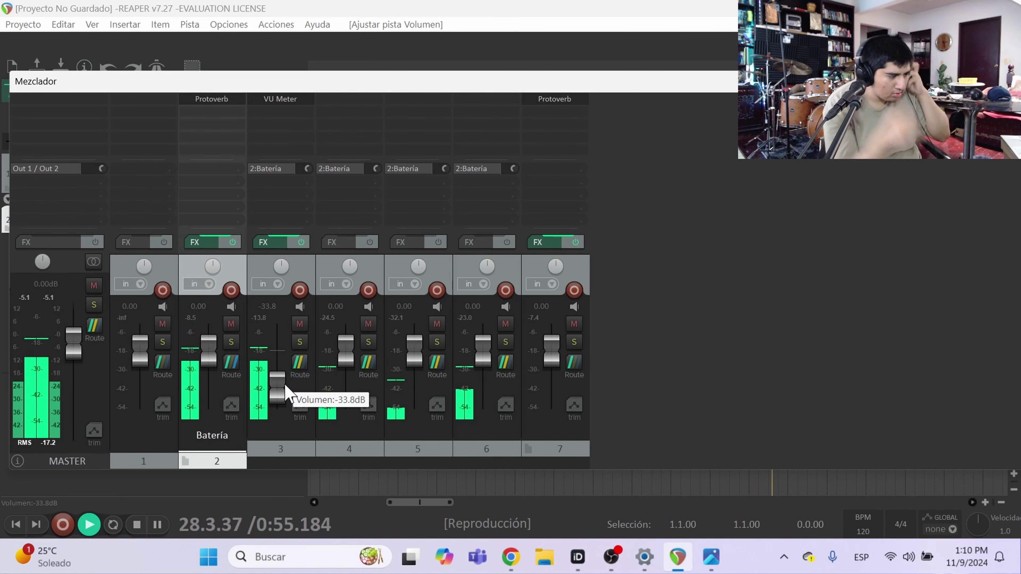
double_click(285, 386)
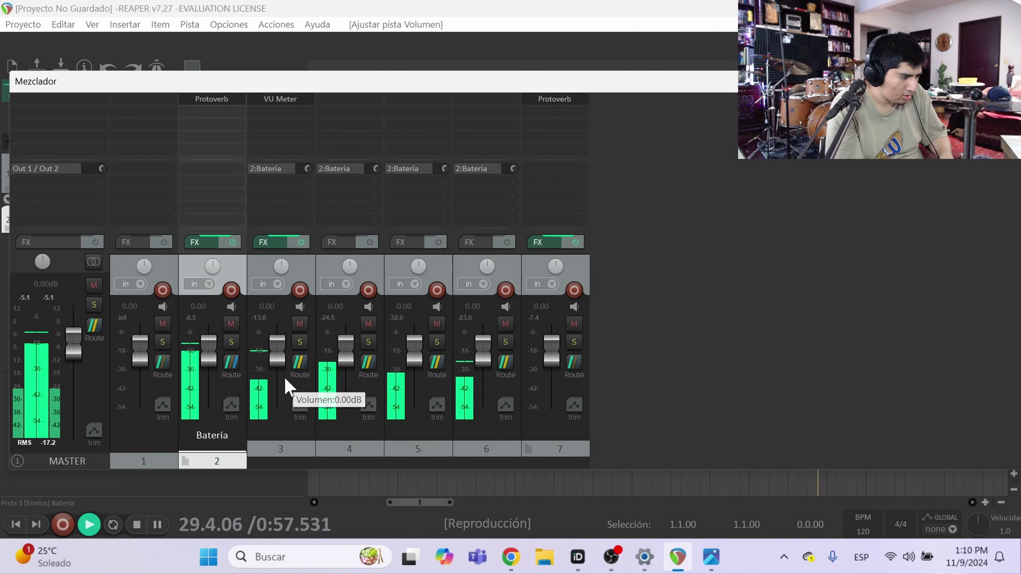
mouse_move(345, 350)
mouse_down()
mouse_move(349, 405)
mouse_move(344, 359)
mouse_up()
double_click(345, 359)
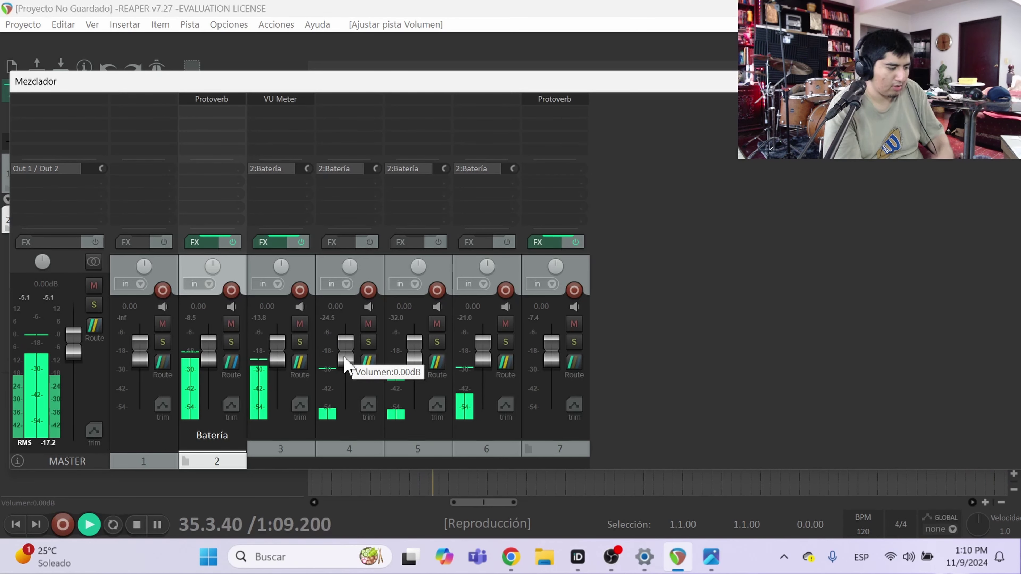
Stop playback and clear the master's peak meter readings
key(space)
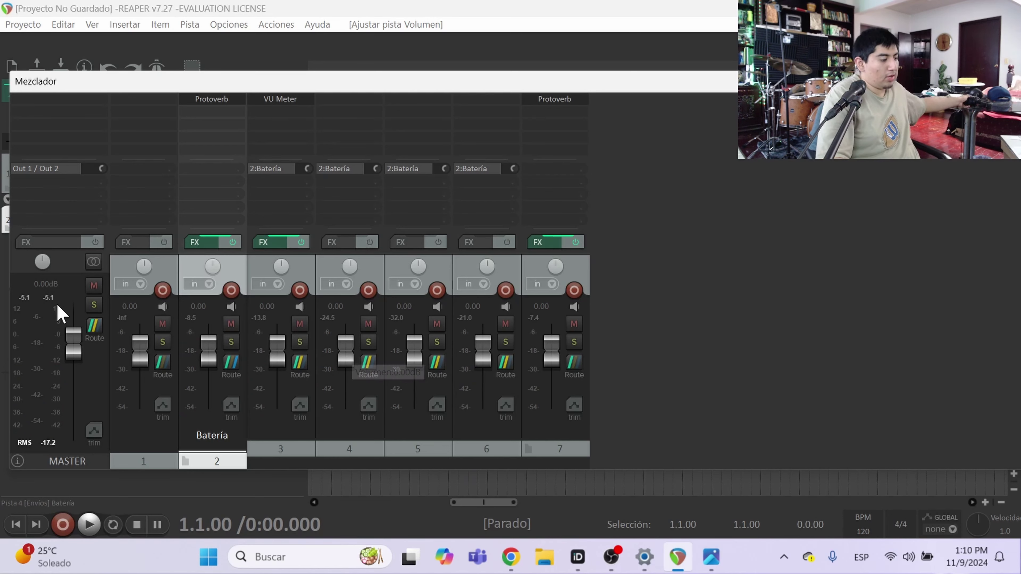
click(32, 298)
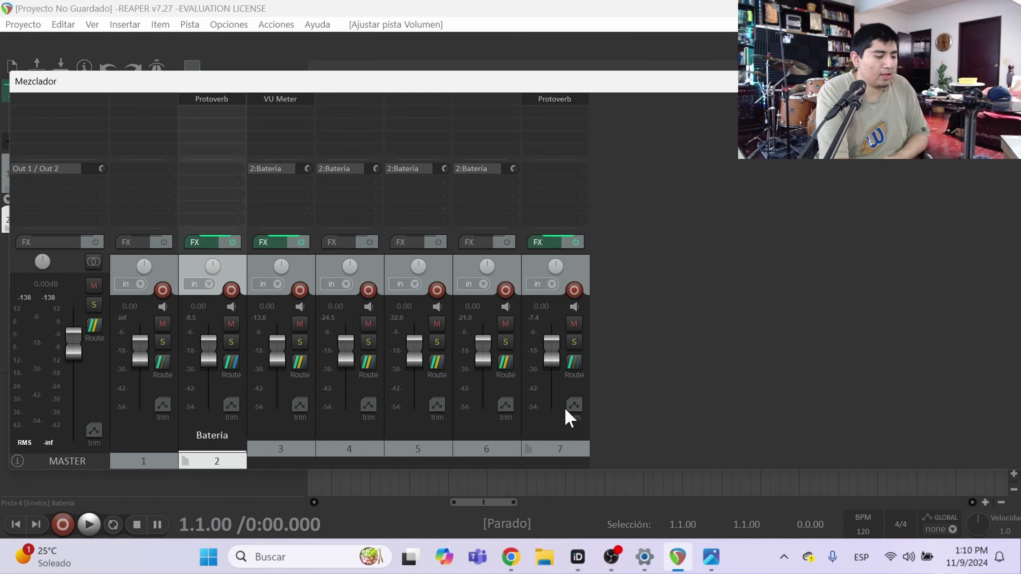
Switch to the image viewer to examine the dBFS level chart, and return to REAPER's arrangement with the mixer closed
click(710, 557)
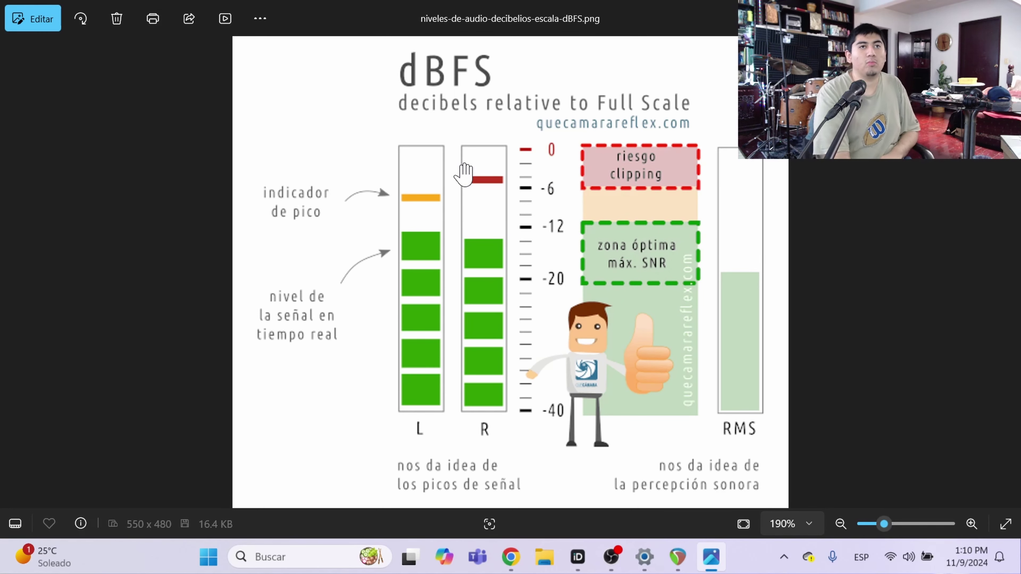
click(944, 11)
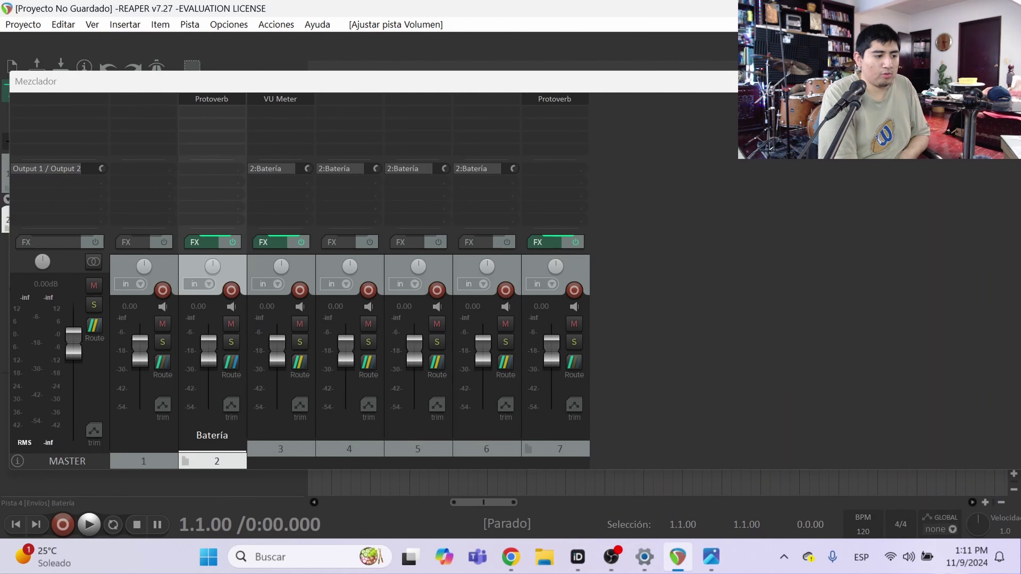
click(996, 80)
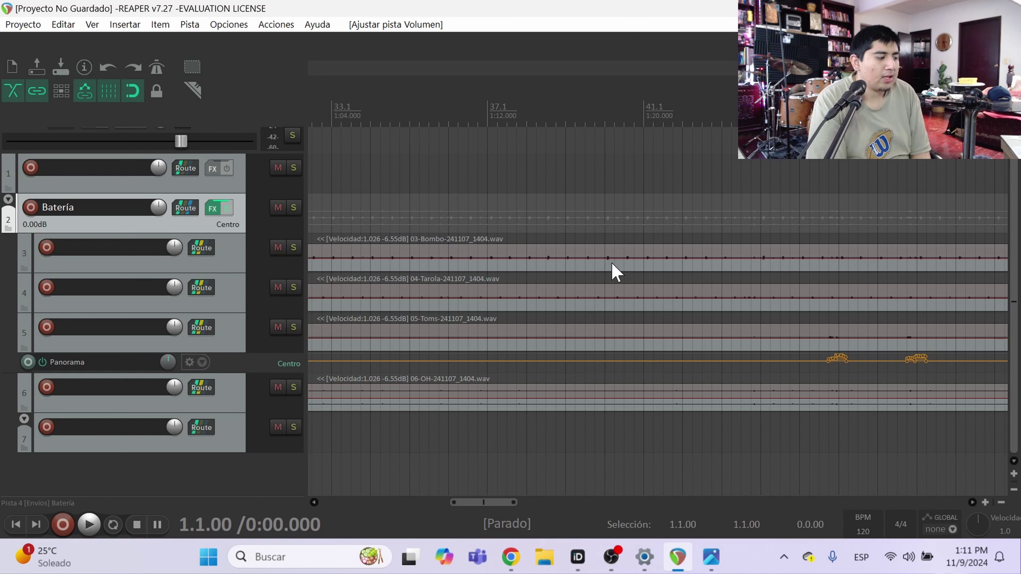
Reopen the mixer and review the Batería track's MIDI overwrite and recording output options, and track 3's routing settings
key(ctrl+m)
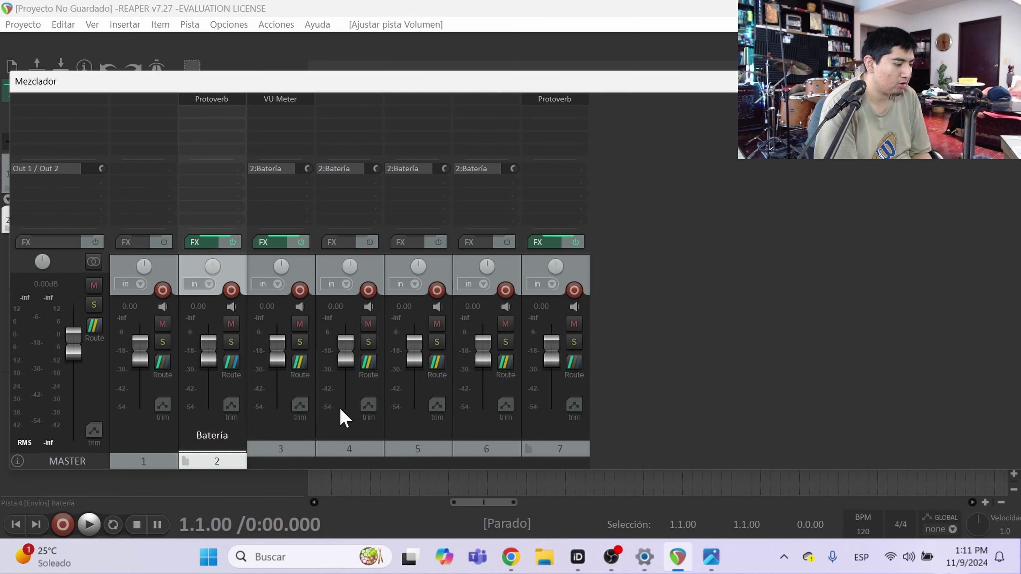
click(210, 283)
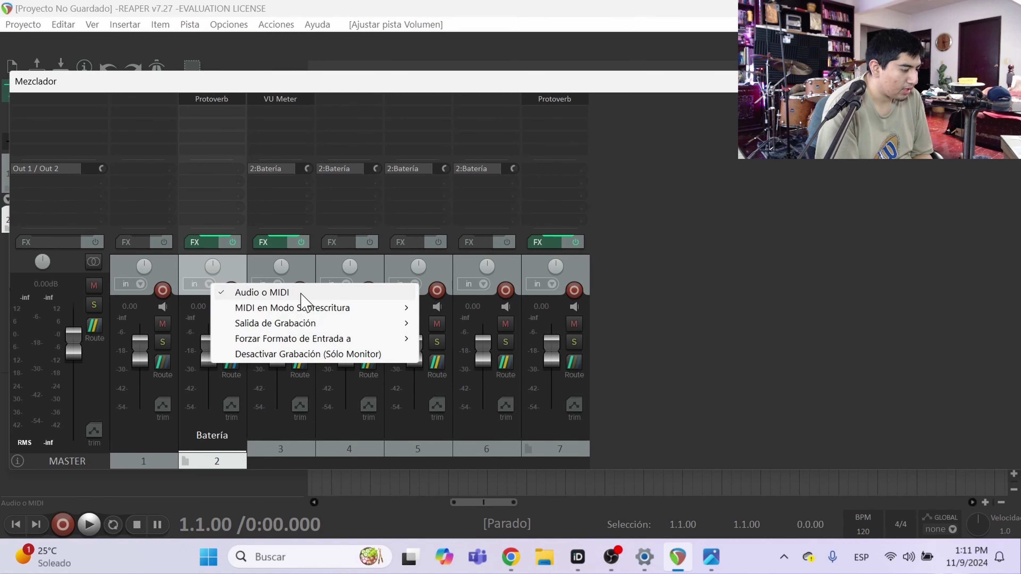
mouse_move(347, 307)
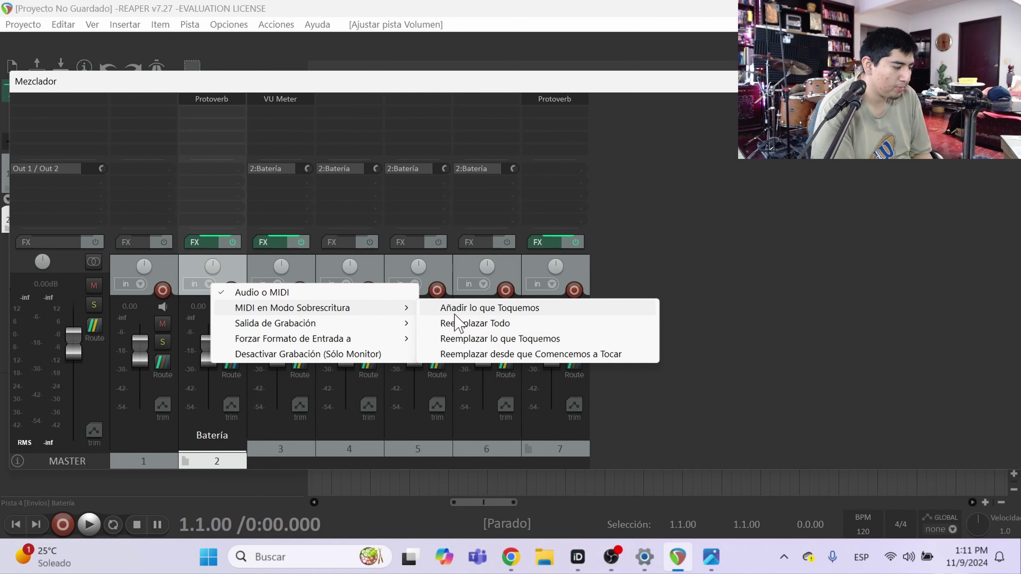
mouse_move(384, 324)
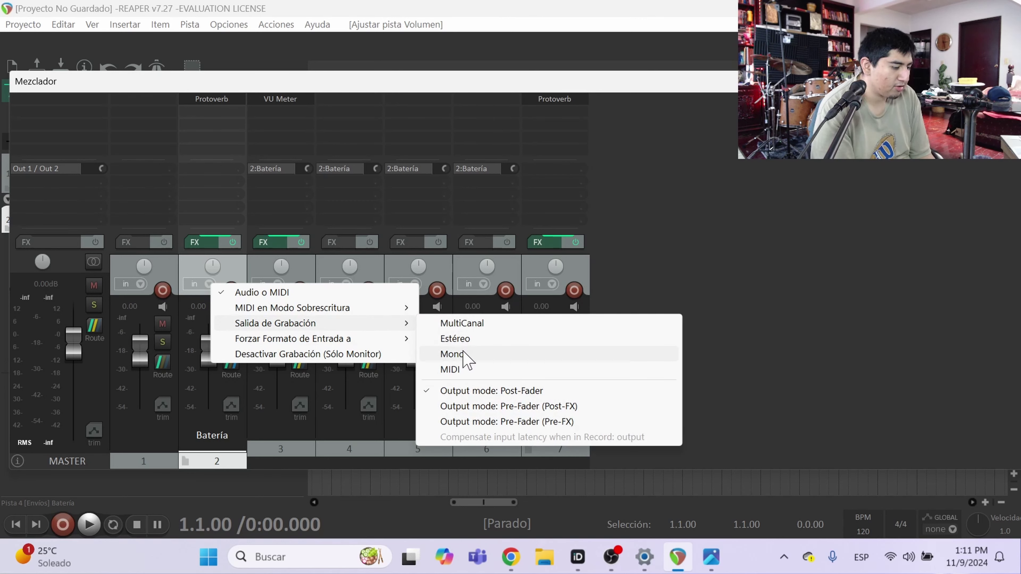
click(672, 269)
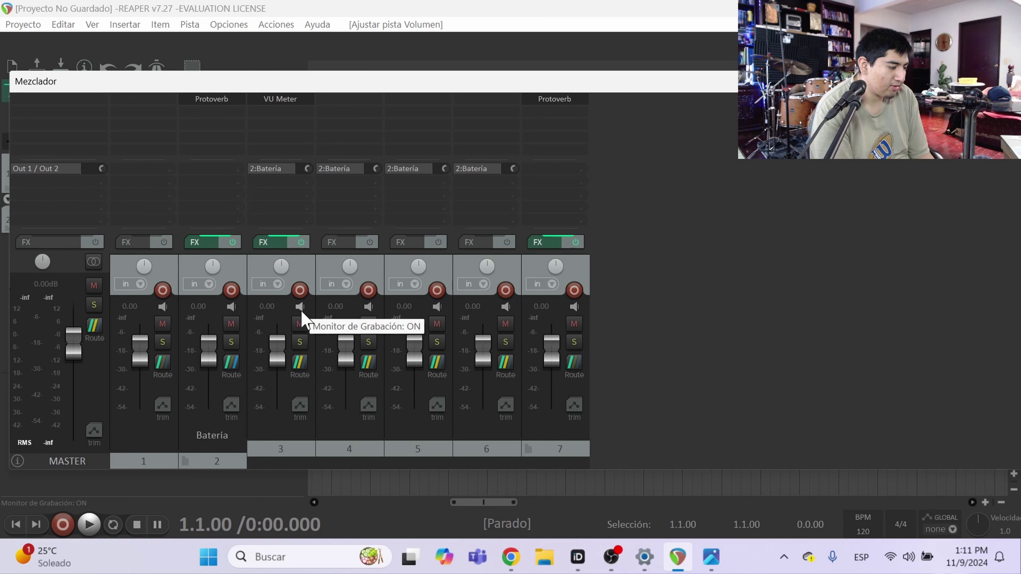
click(298, 366)
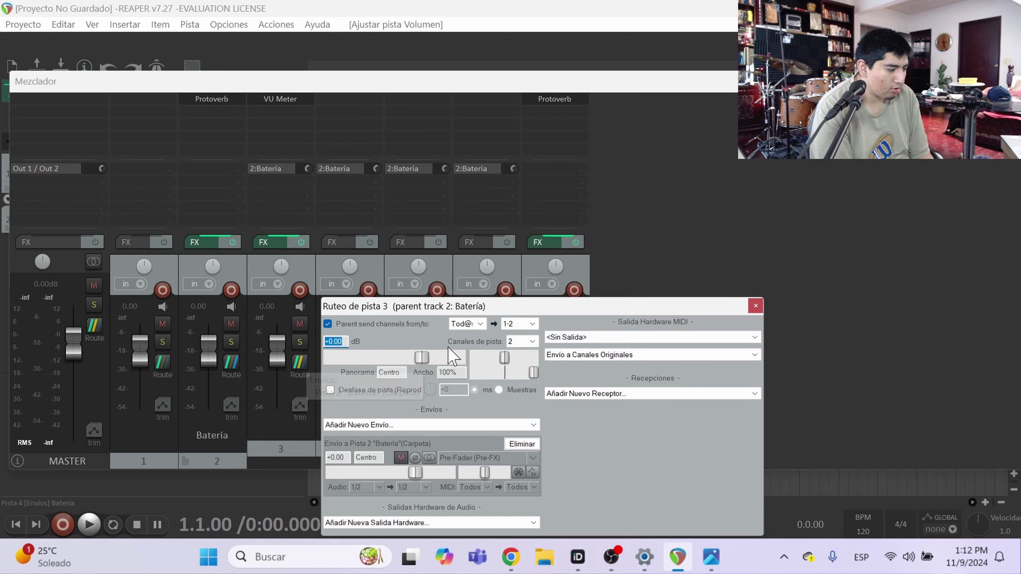
click(755, 305)
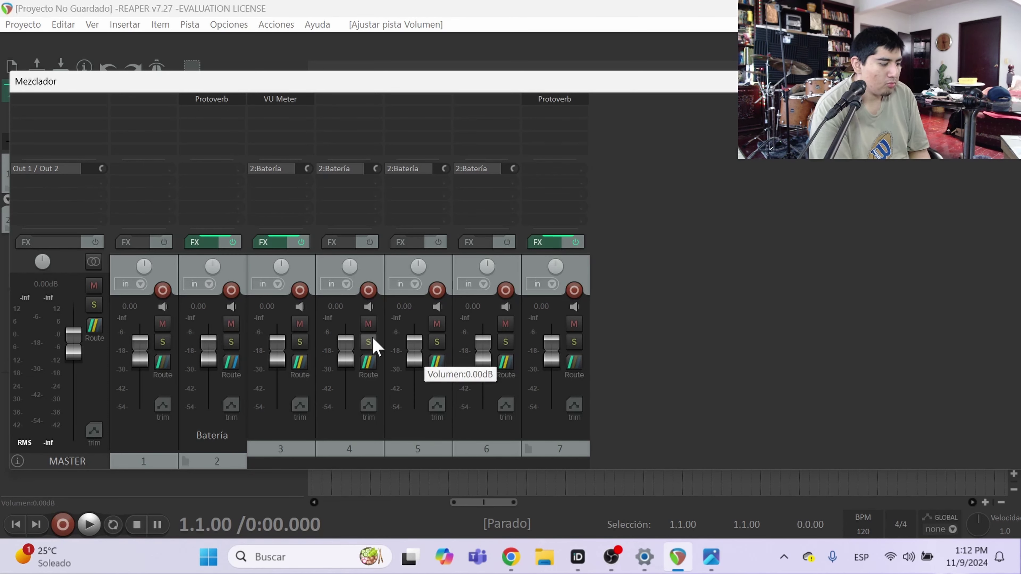
Play the drums with track 5 soloed and with only track 4 soloed, and stop playback with all solos cleared
click(436, 343)
key(space)
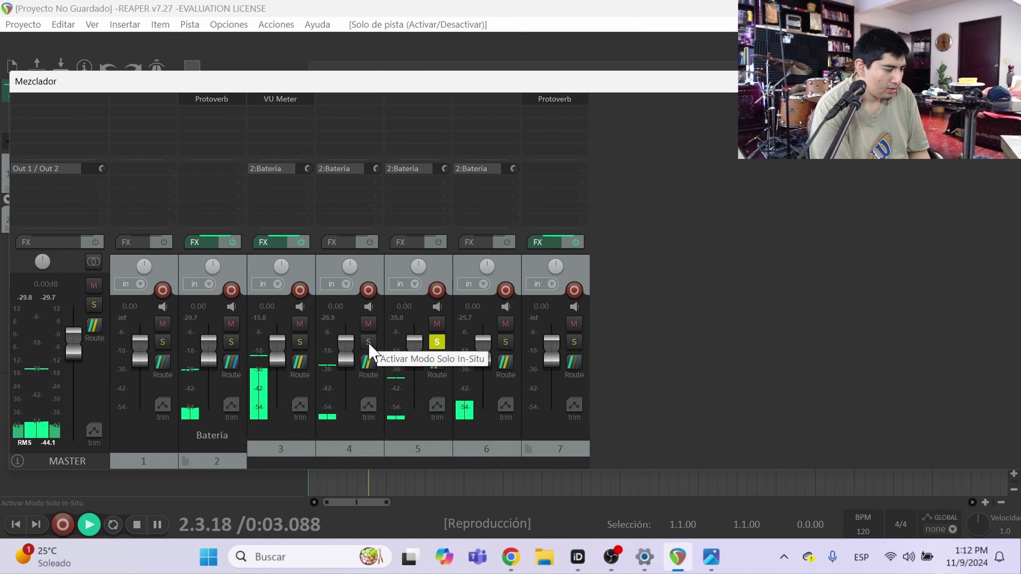
click(368, 342)
click(434, 346)
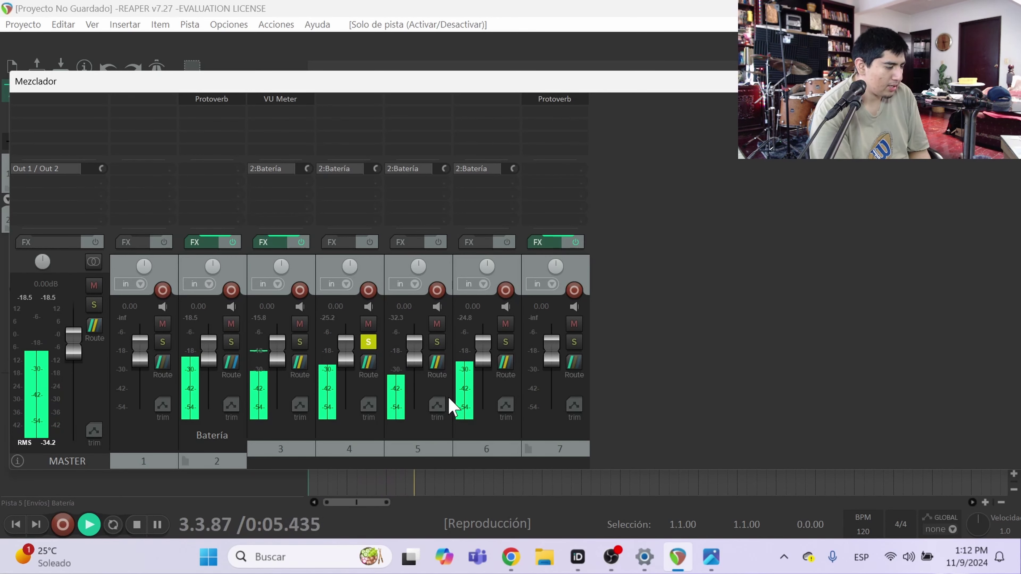
key(space)
click(368, 342)
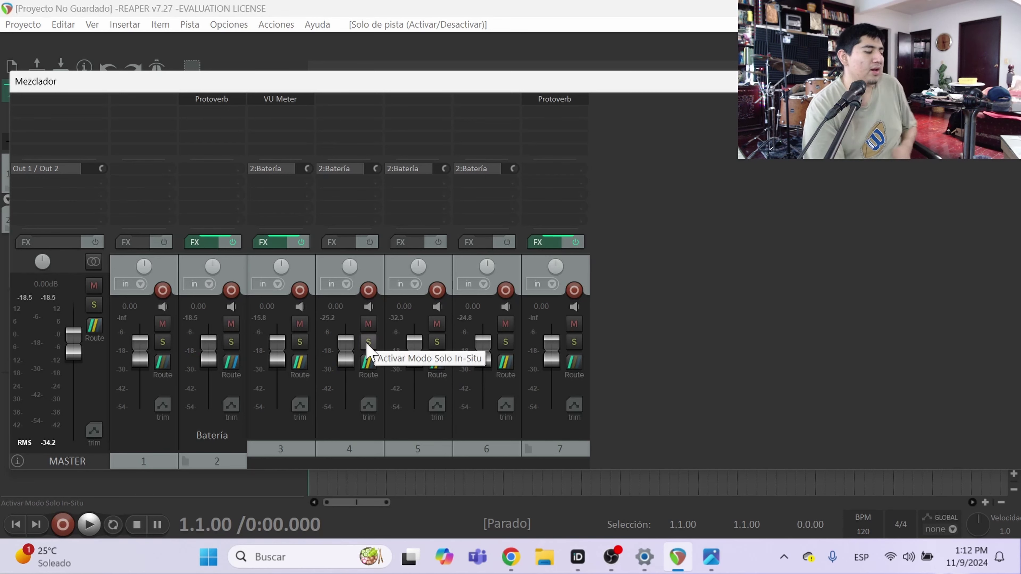